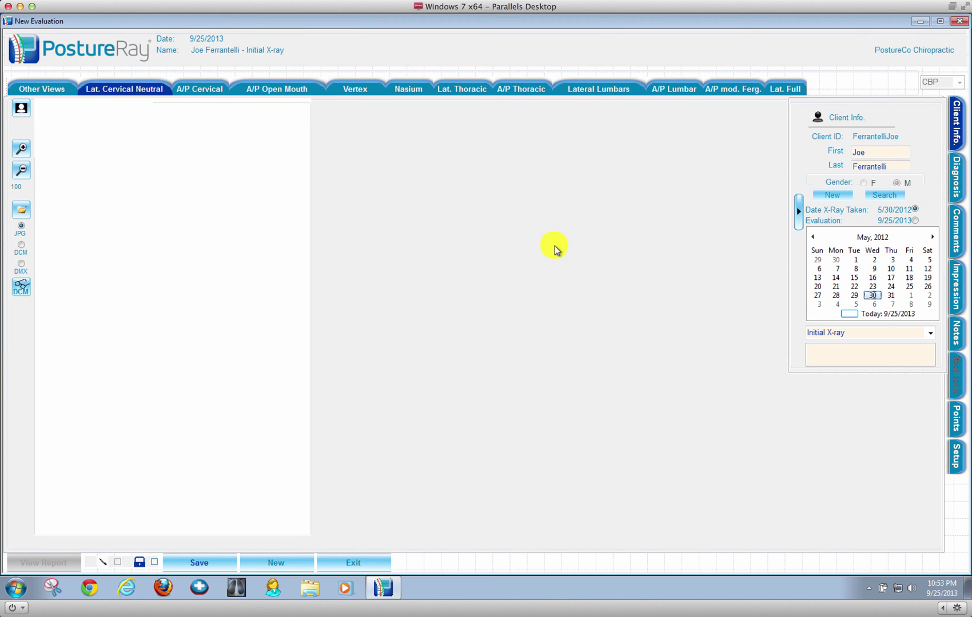
# Step: Pick the Lateral Cervical Neutral view and open the X-ray image file search form
pyautogui.click(134, 87)
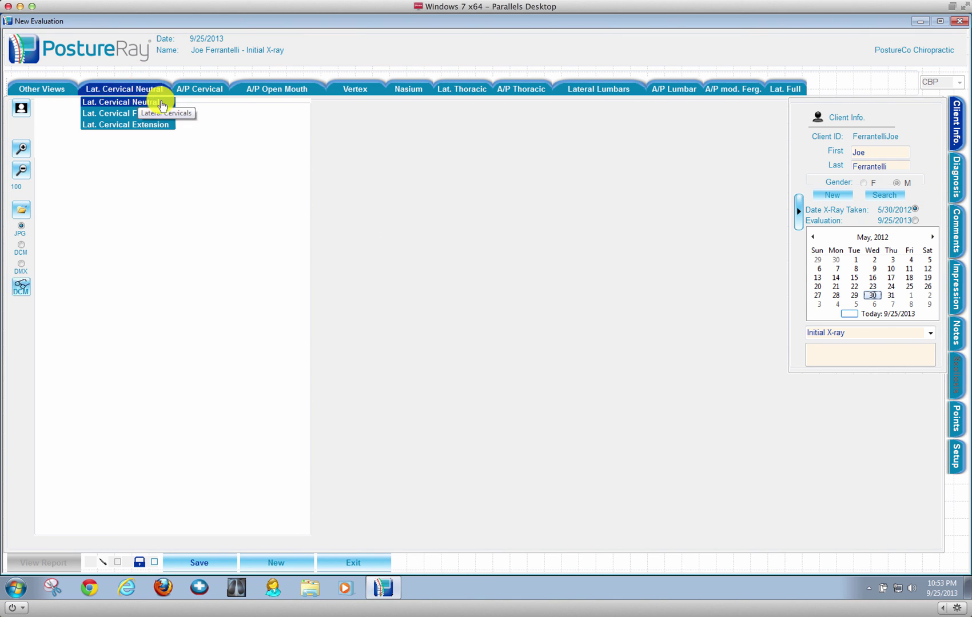
pyautogui.click(162, 104)
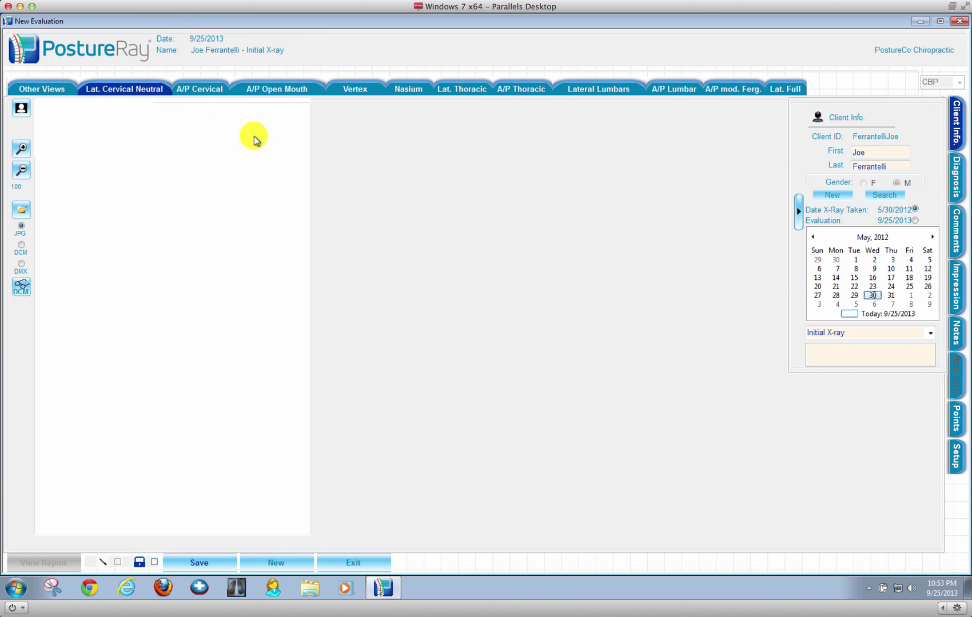
pyautogui.click(20, 290)
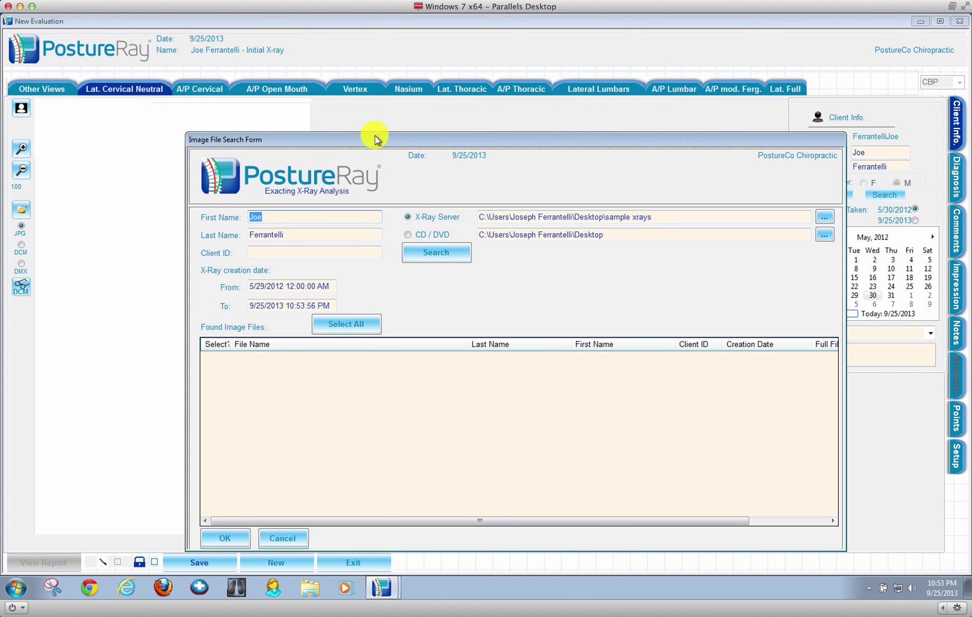
pyautogui.moveTo(376, 140); pyautogui.dragTo(367, 91)
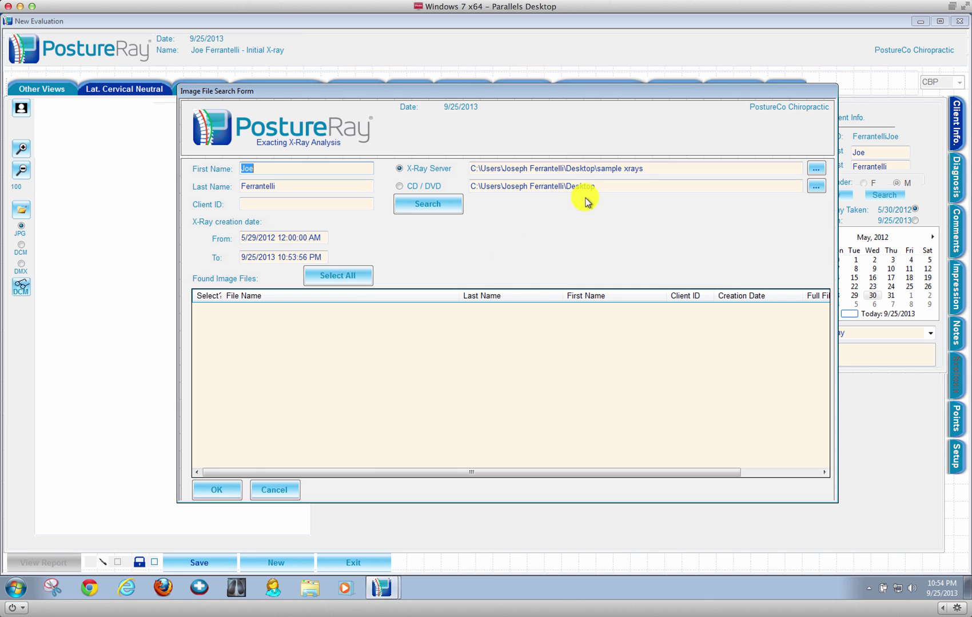
# Step: Search the sample xrays folder for the patient's X-ray files and check all found images
pyautogui.click(426, 205)
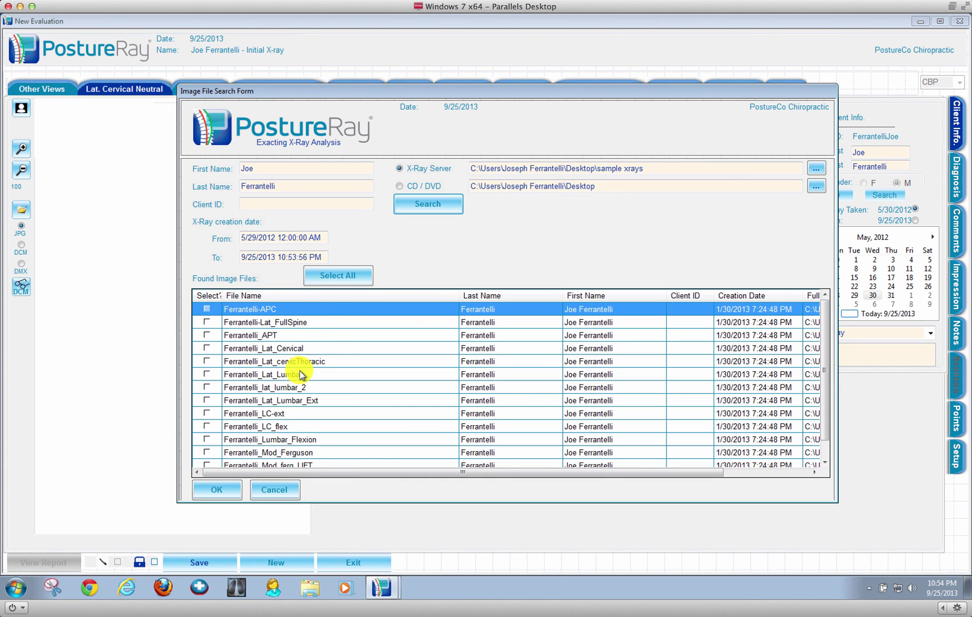
pyautogui.click(348, 275)
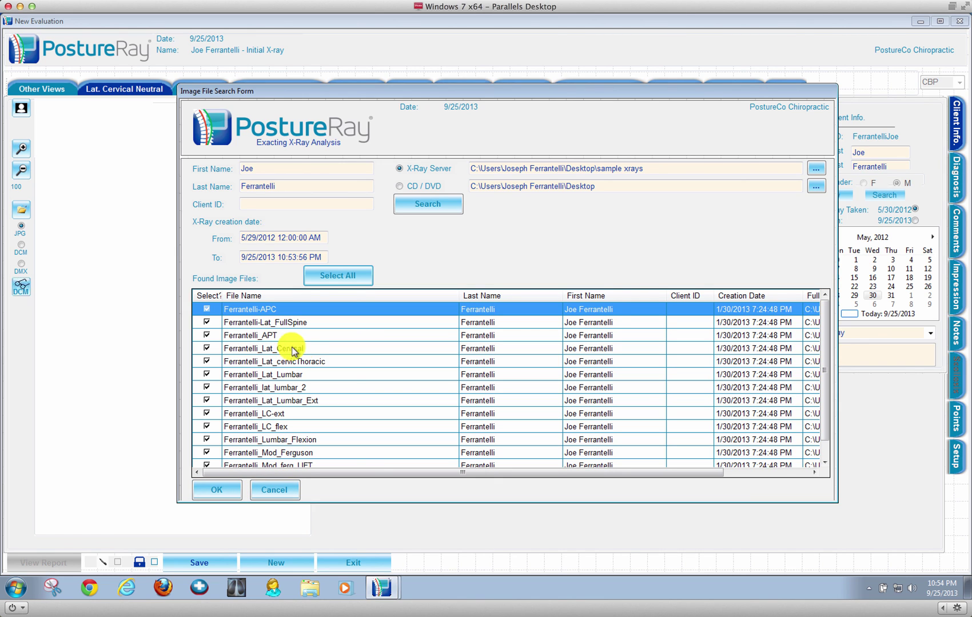
pyautogui.moveTo(829, 427); pyautogui.dragTo(824, 449)
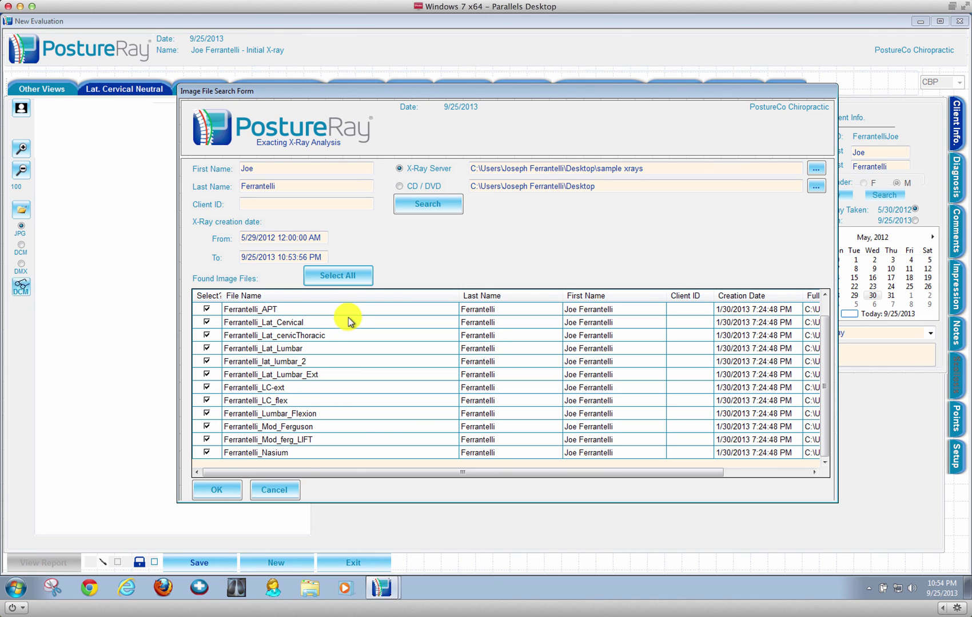
pyautogui.click(826, 309)
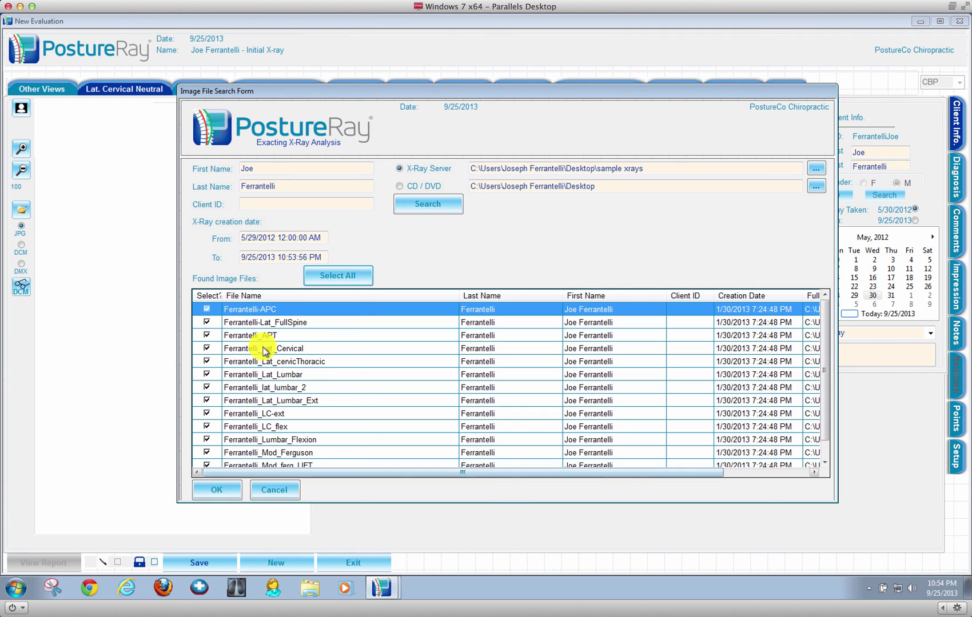
# Step: Import the checked files and go to the full-spine lateral X-ray, image 2 of 14
pyautogui.click(227, 491)
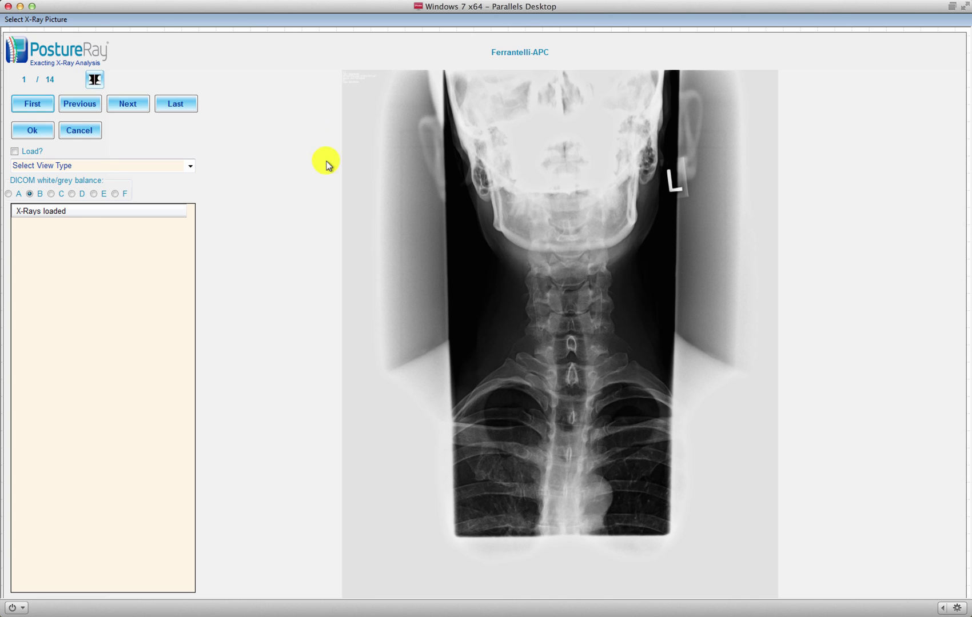
pyautogui.click(137, 108)
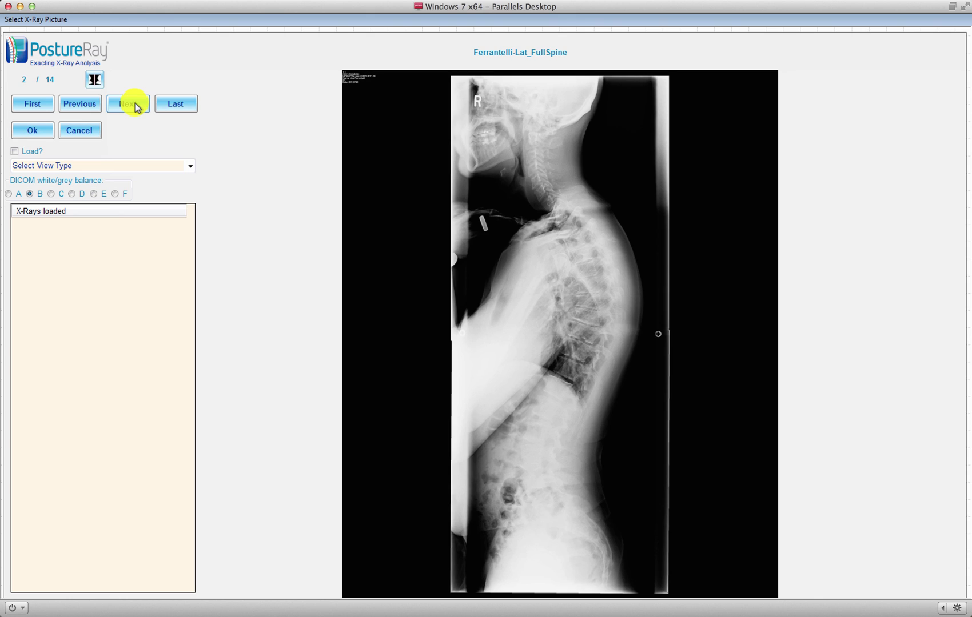
pyautogui.click(137, 107)
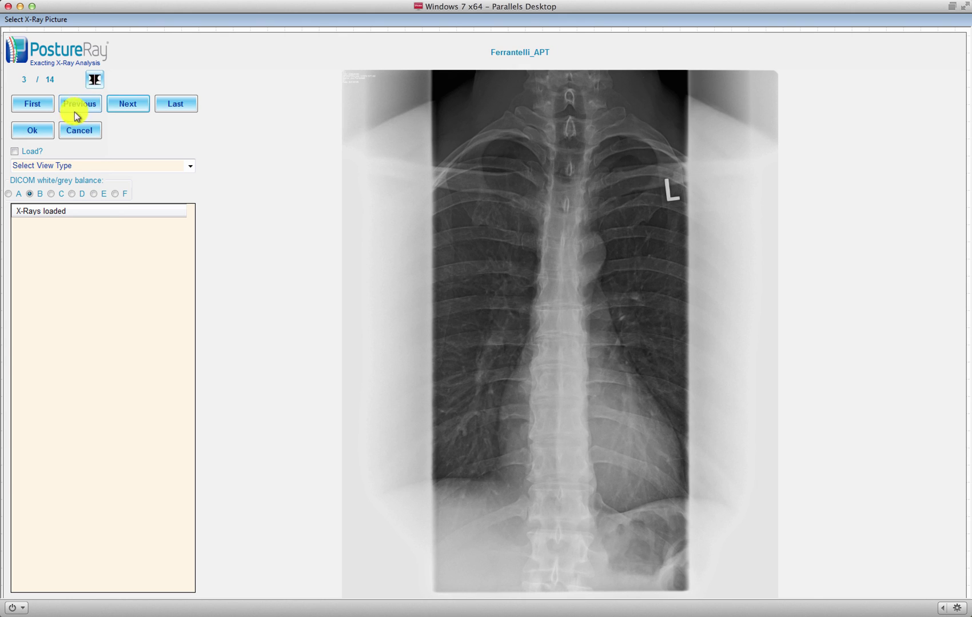
pyautogui.click(80, 106)
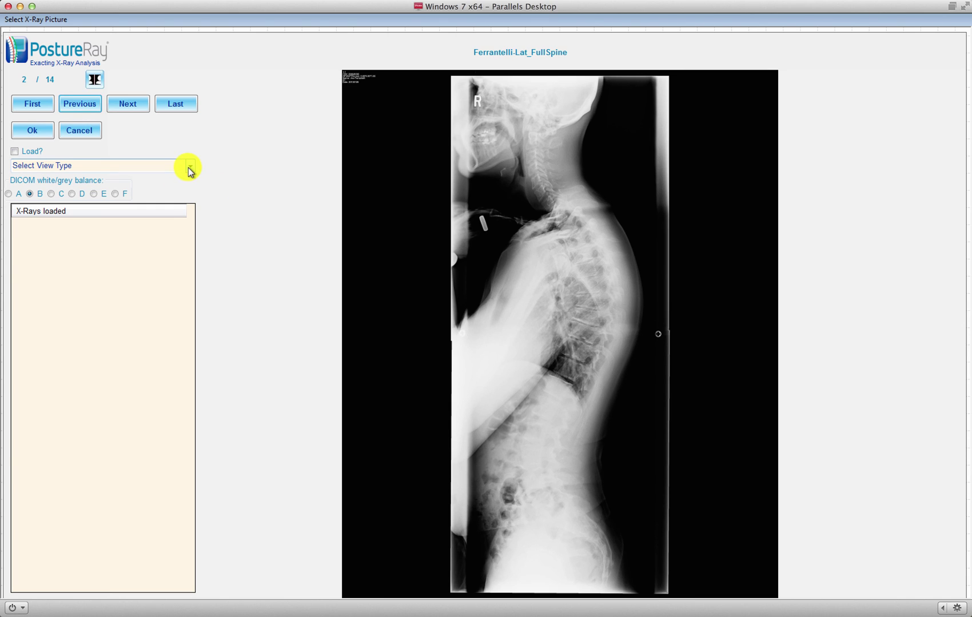
# Step: Assign the full-spine X-ray the Lateral Full view type and mark it to load
pyautogui.click(190, 168)
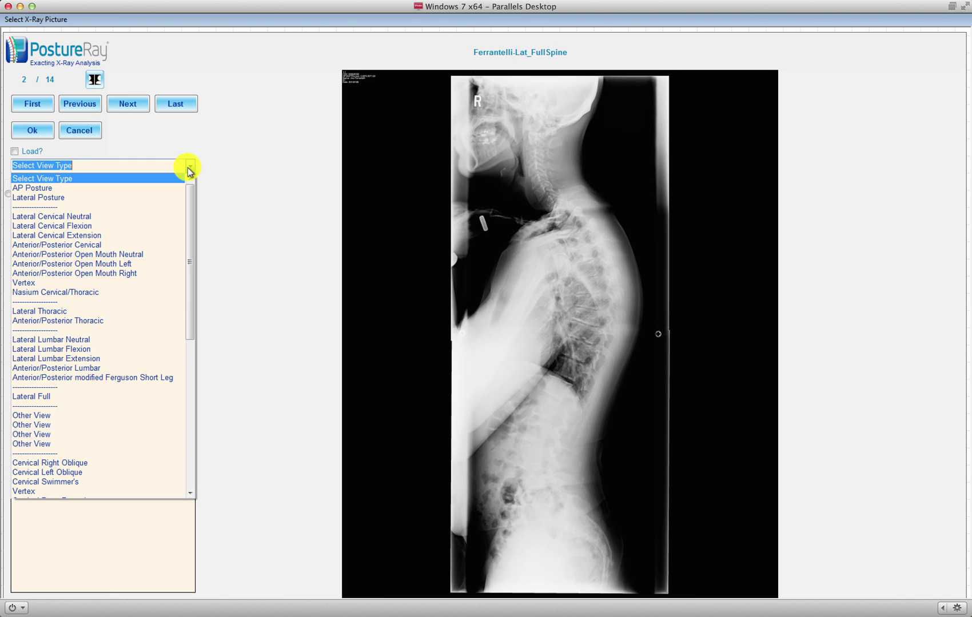
pyautogui.scroll(-1, 191, 268)
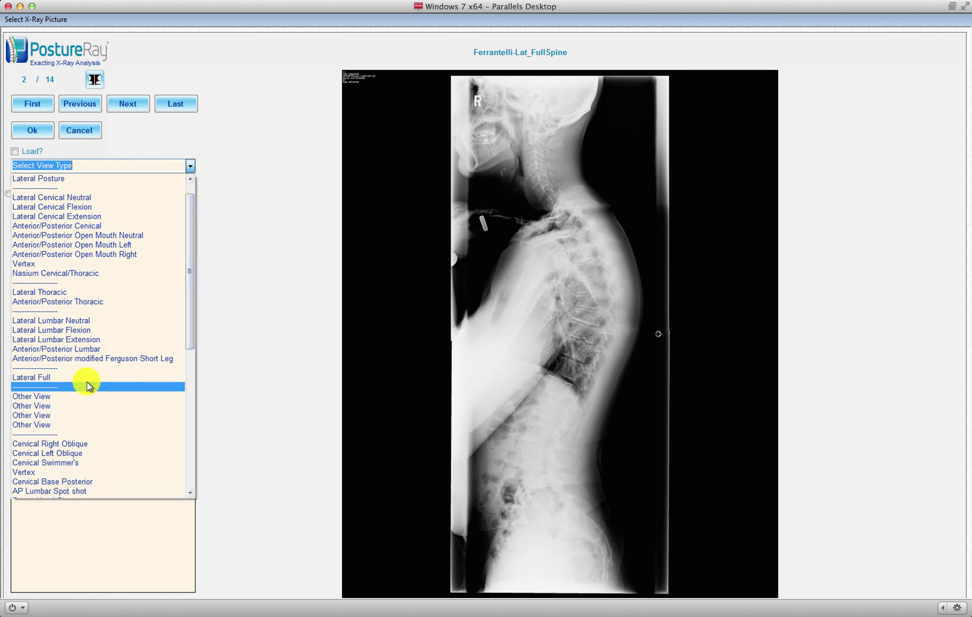
pyautogui.click(83, 379)
pyautogui.click(23, 155)
pyautogui.click(130, 108)
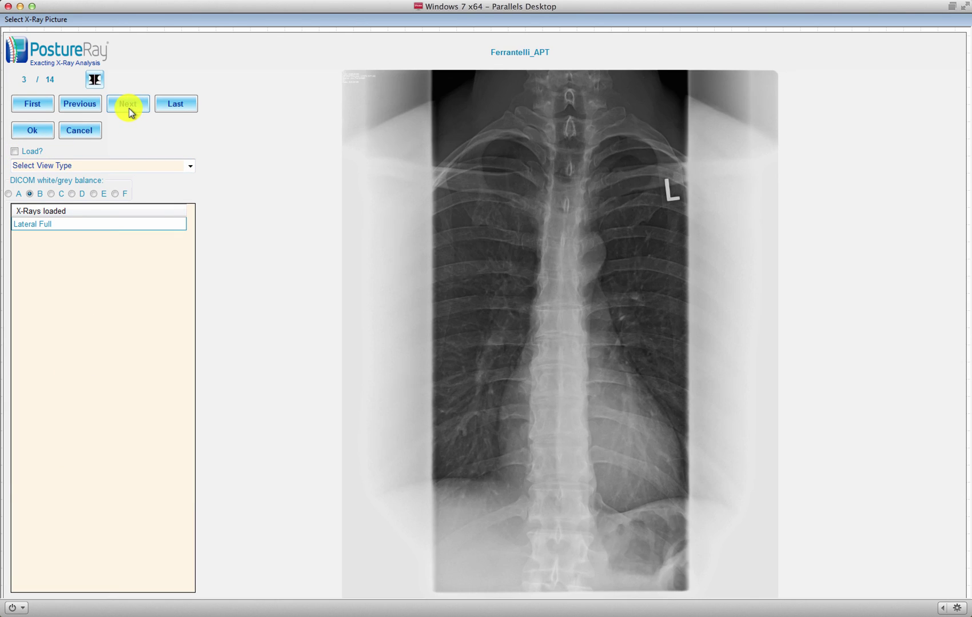
# Step: Tag the next X-ray as Lateral Cervical Neutral and mark it to load
pyautogui.click(129, 110)
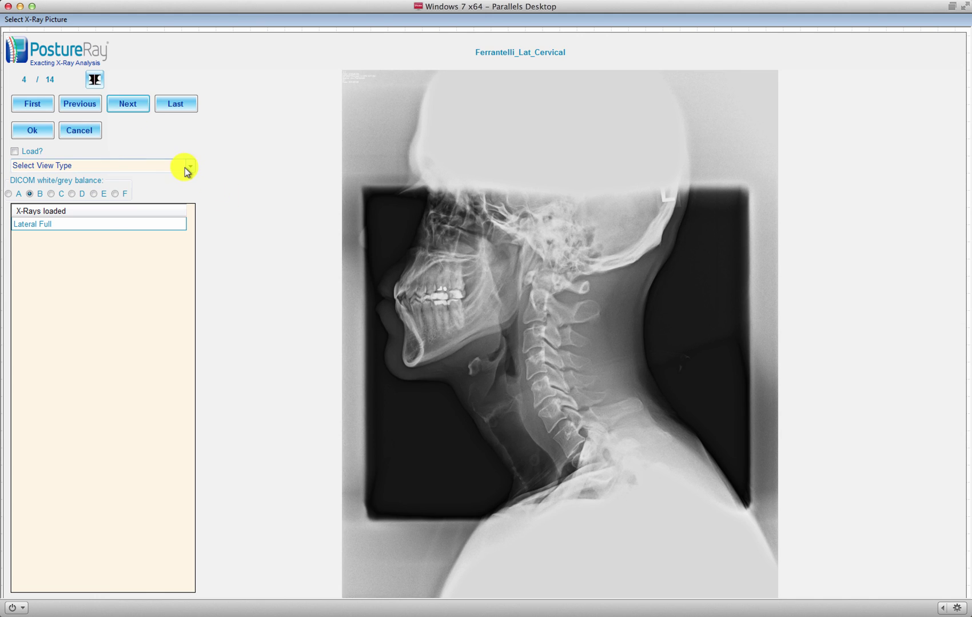
pyautogui.click(188, 168)
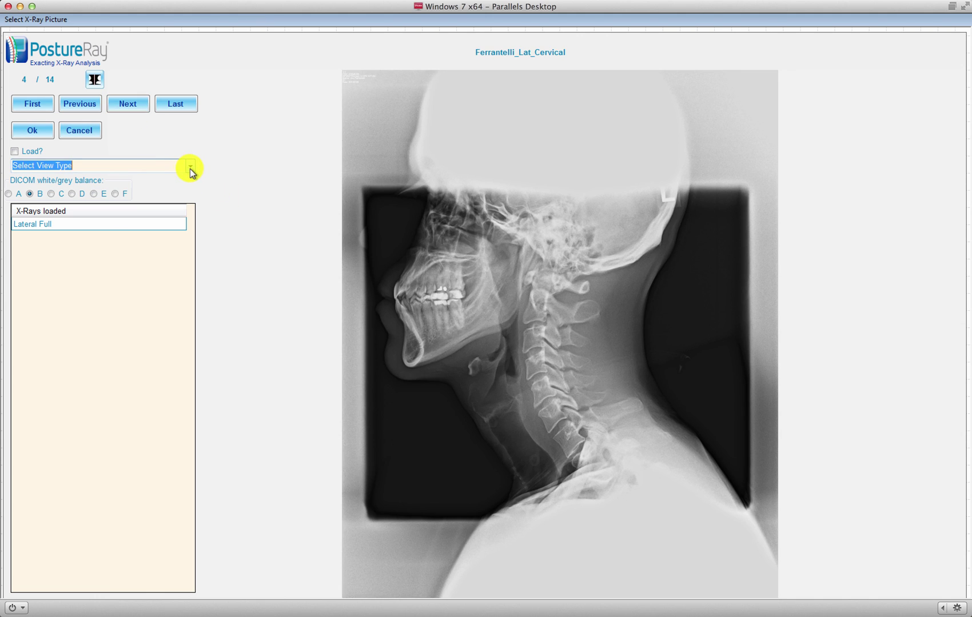
pyautogui.click(190, 168)
pyautogui.click(60, 215)
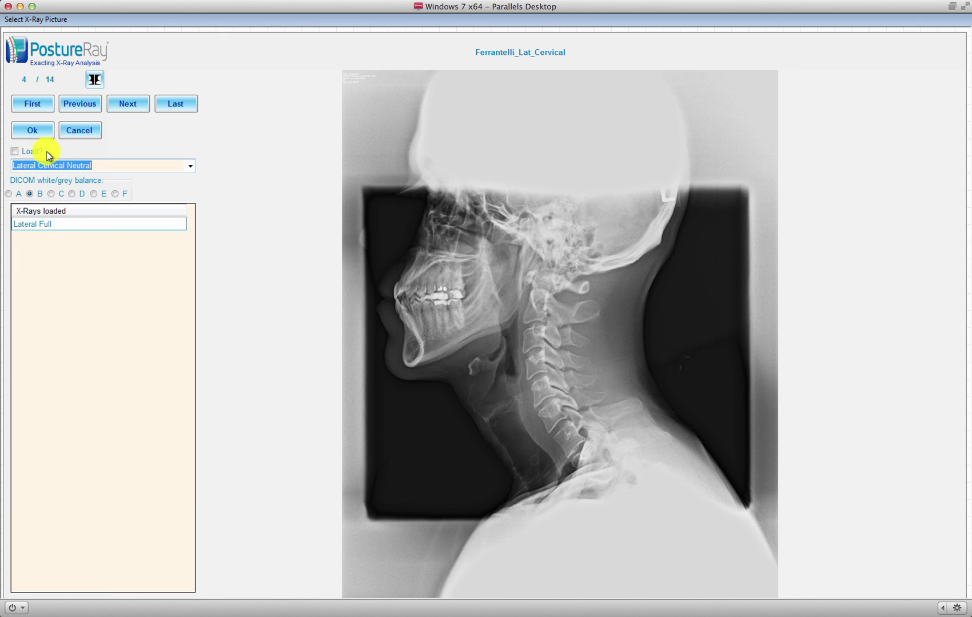
pyautogui.click(25, 153)
pyautogui.click(126, 106)
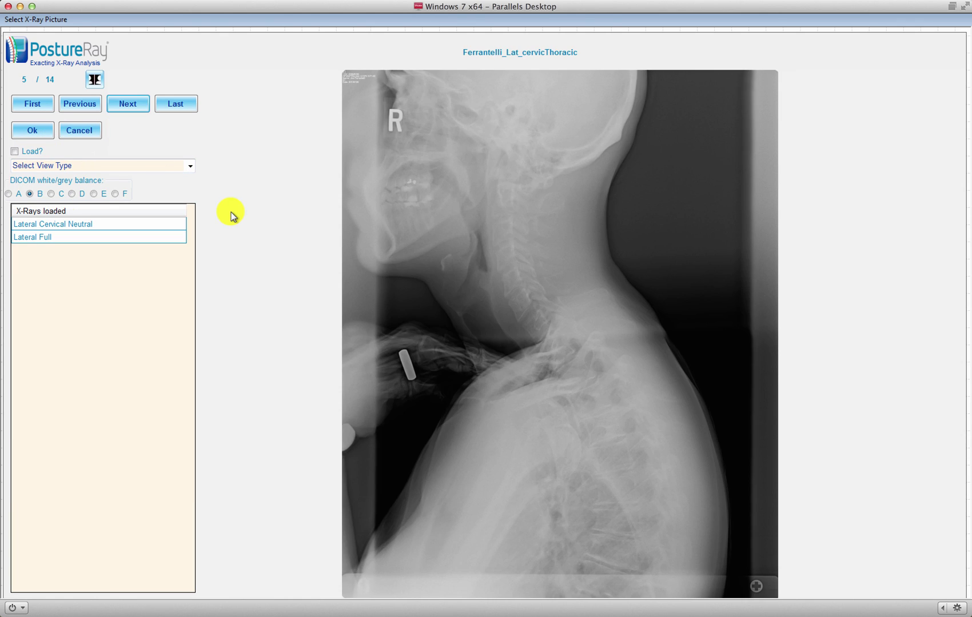
# Step: Advance to image 7 of 14, set it to Lateral Lumbar Neutral, and mark it to load
pyautogui.click(131, 103)
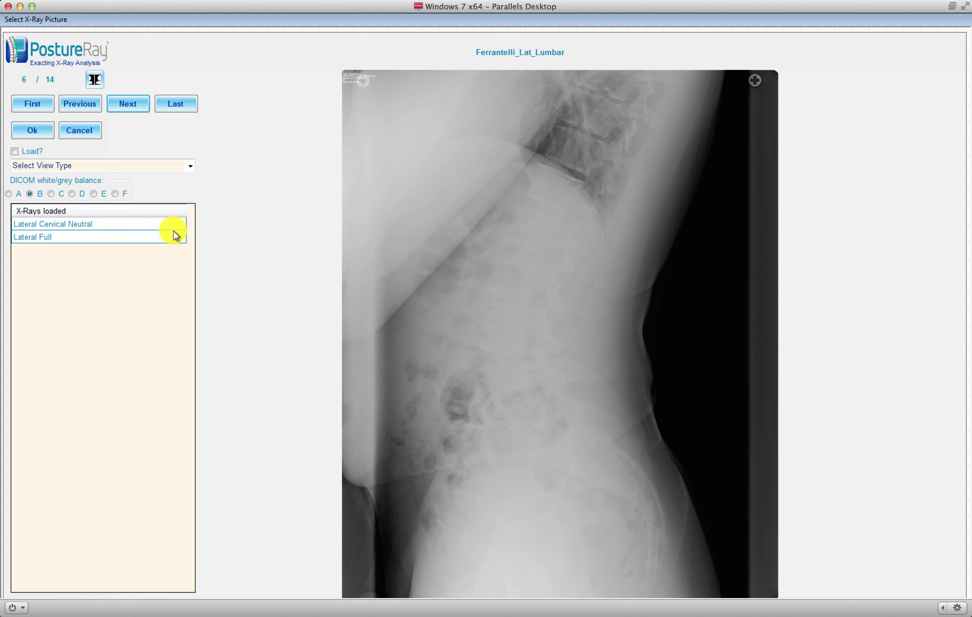
pyautogui.click(130, 104)
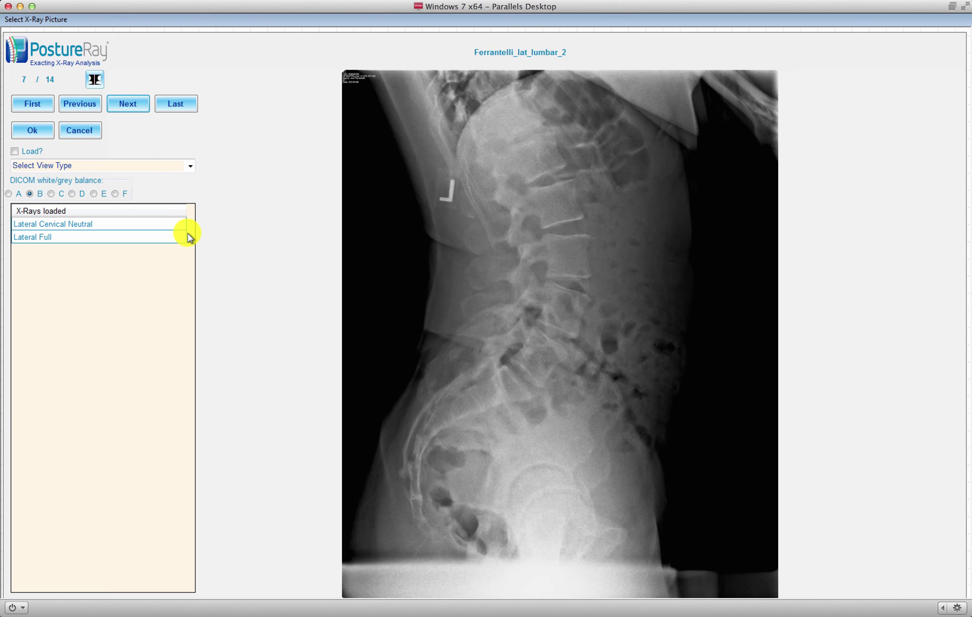
pyautogui.click(191, 167)
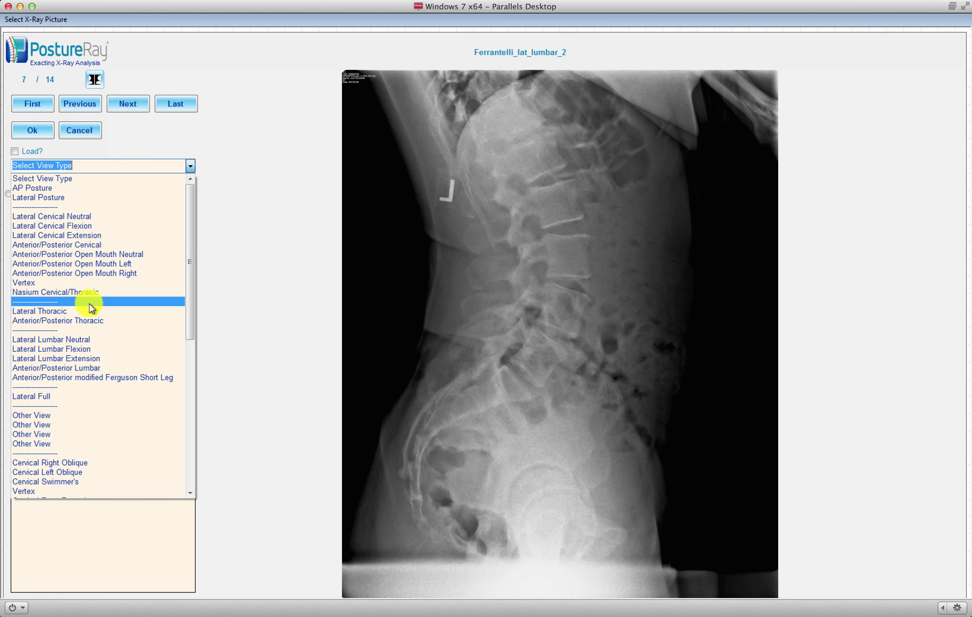
pyautogui.click(70, 339)
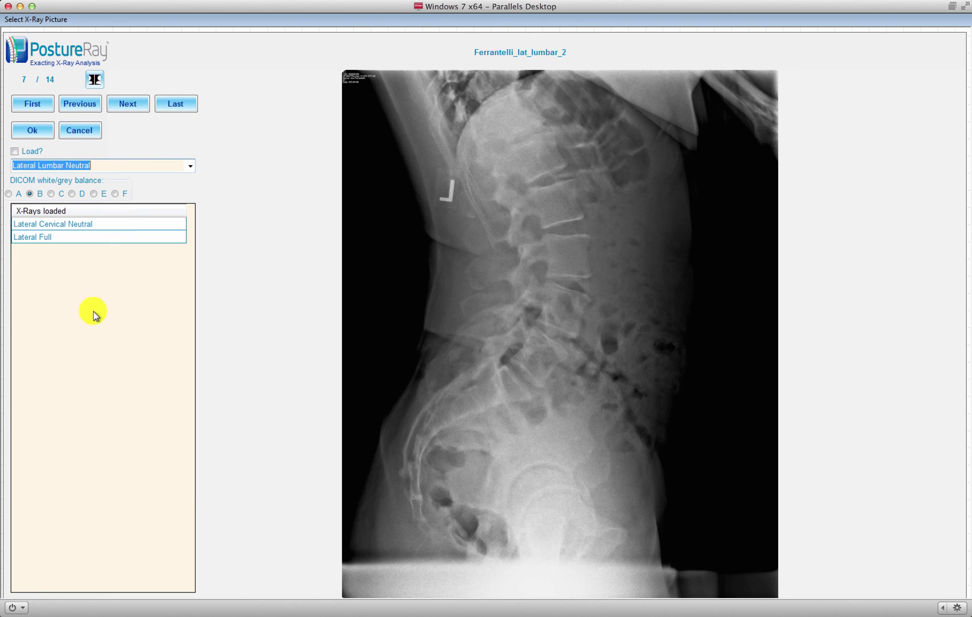
pyautogui.click(33, 152)
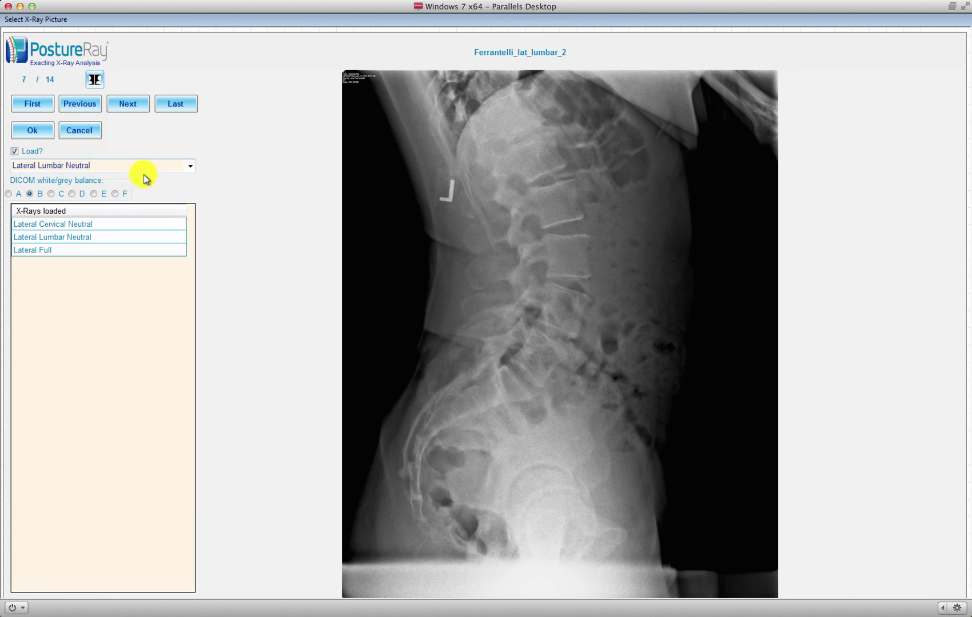
# Step: Tag the next X-ray as Lateral Lumbar Extension and mark it to load
pyautogui.click(136, 110)
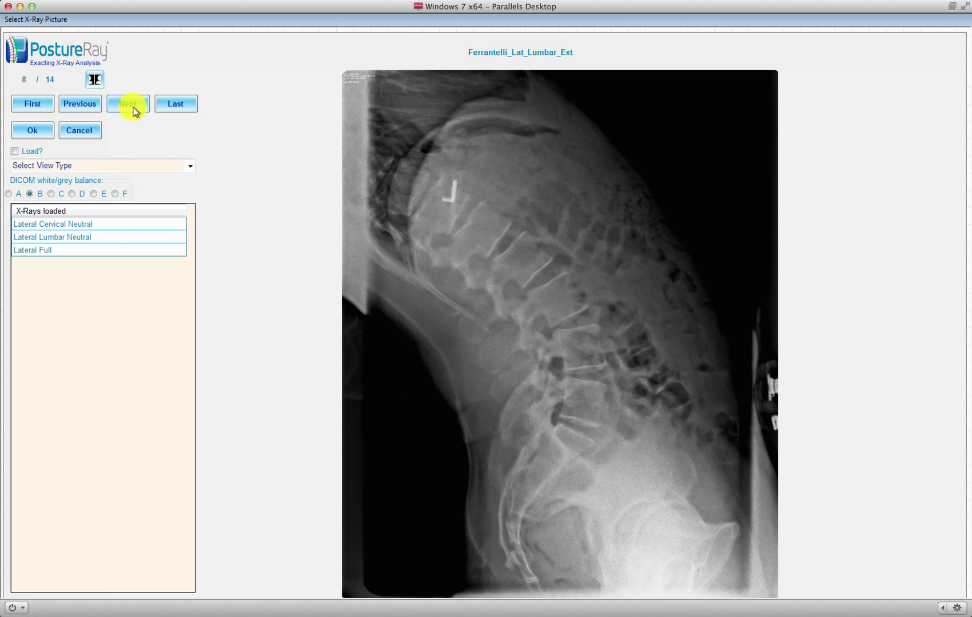
pyautogui.click(190, 166)
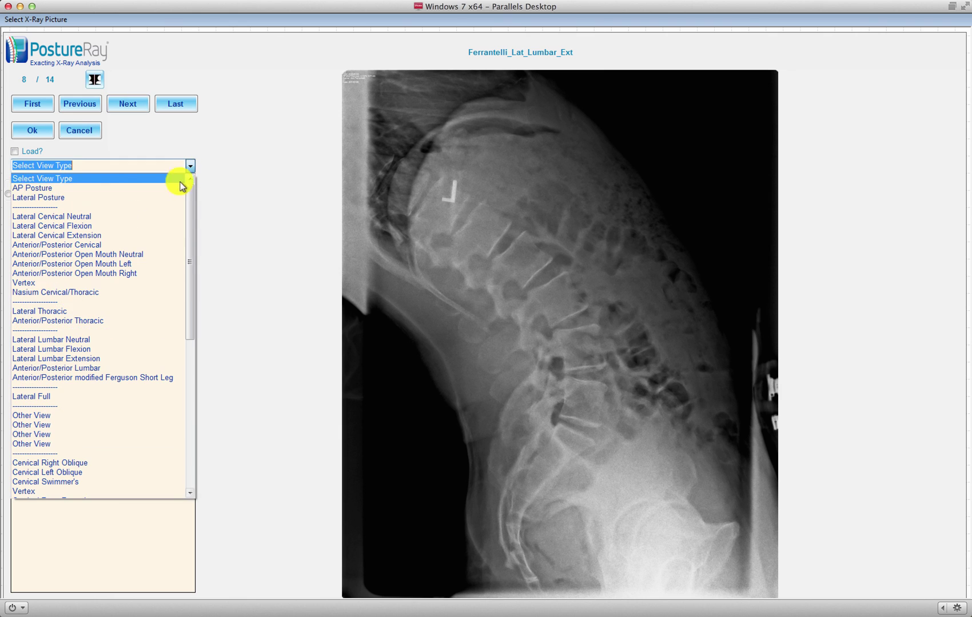
pyautogui.click(83, 359)
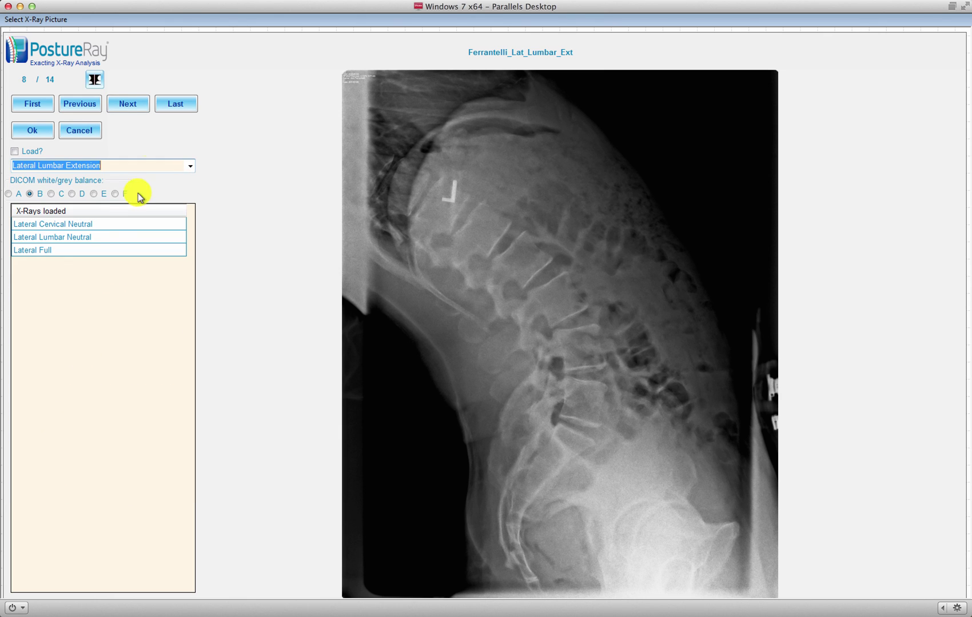
pyautogui.click(33, 151)
# Step: Tag the following X-ray as Lateral Cervical Extension and mark it to load
pyautogui.click(143, 103)
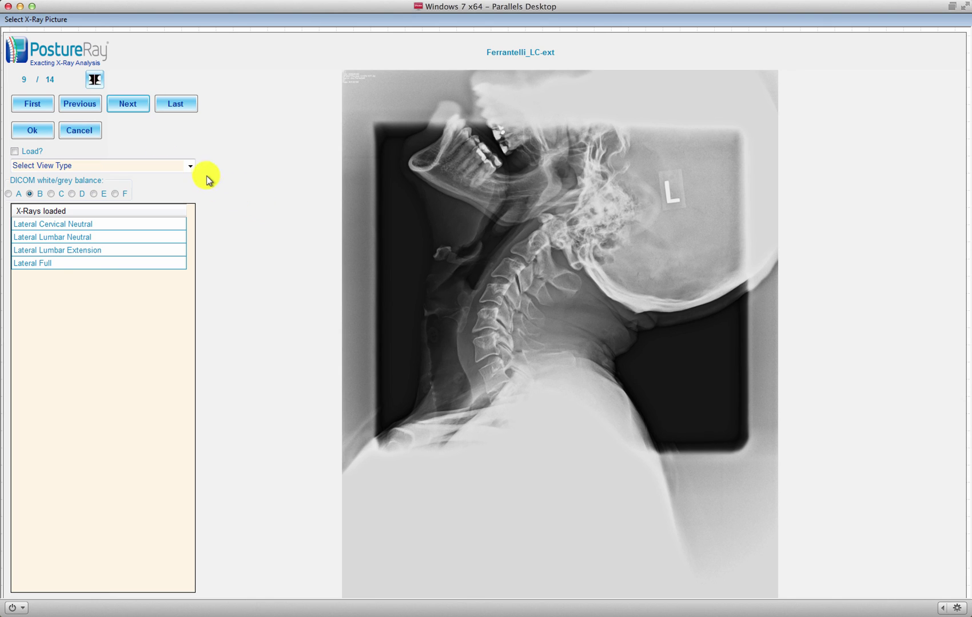
pyautogui.click(190, 166)
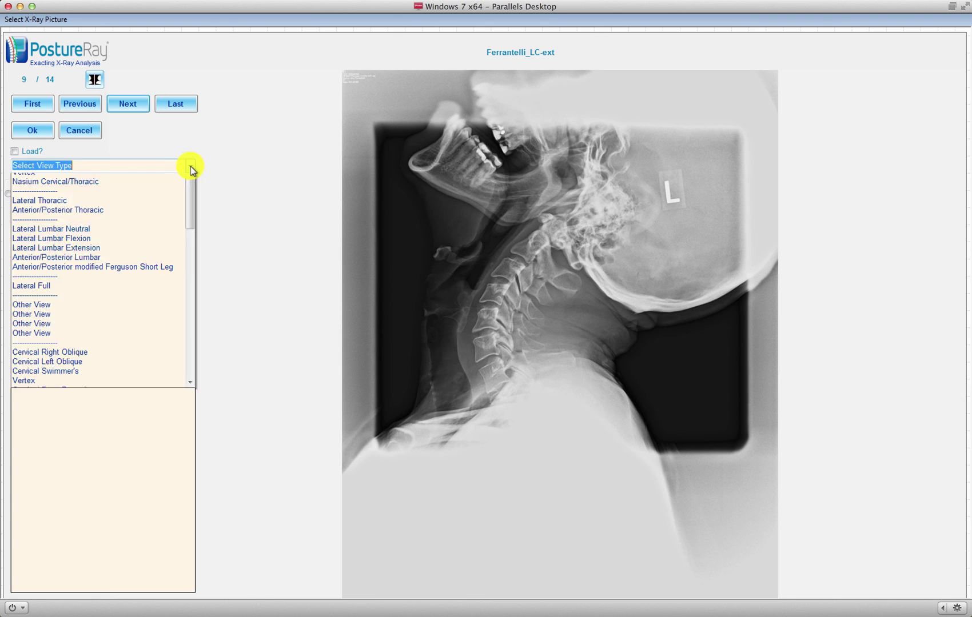
pyautogui.click(95, 235)
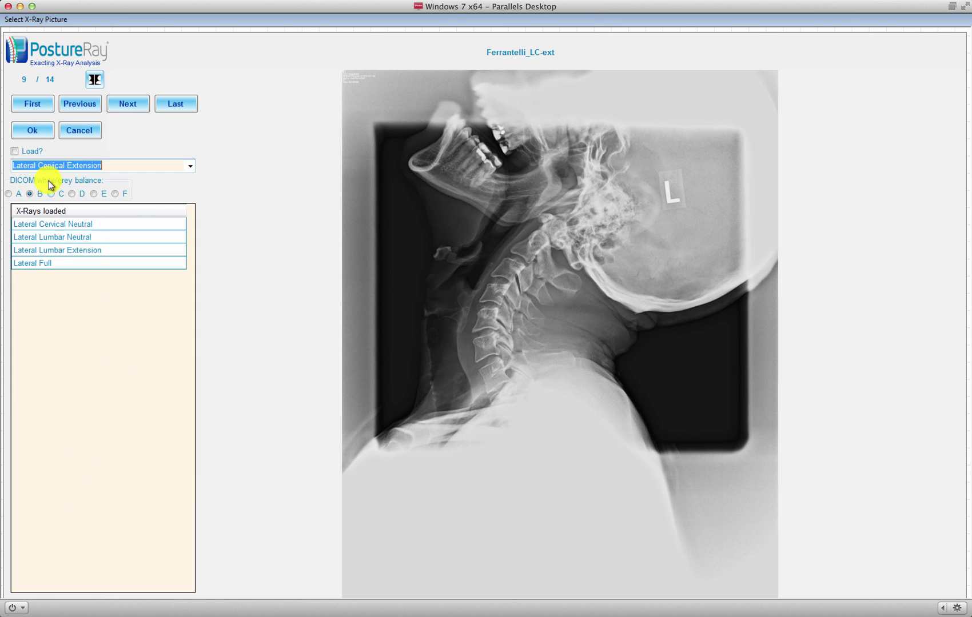
pyautogui.click(14, 151)
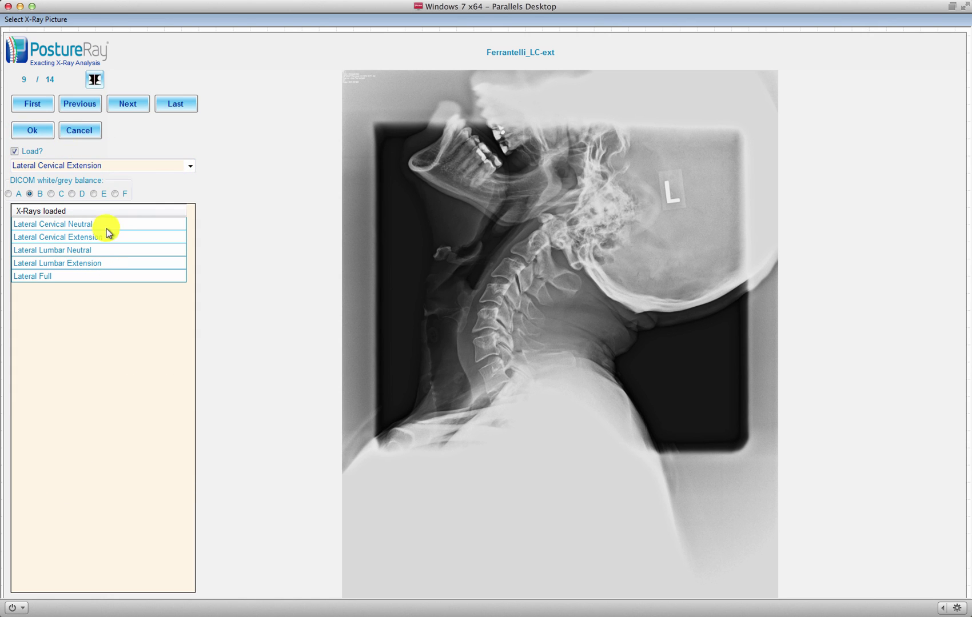
# Step: Tag the next X-ray as Lateral Cervical Flexion, mark it to load, and confirm the selection
pyautogui.click(135, 110)
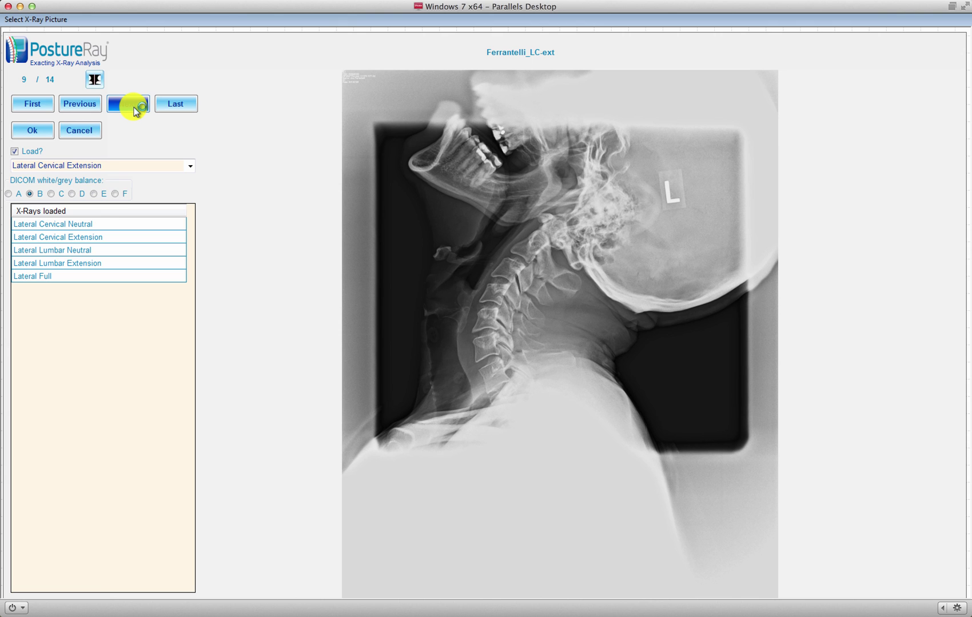
pyautogui.click(190, 166)
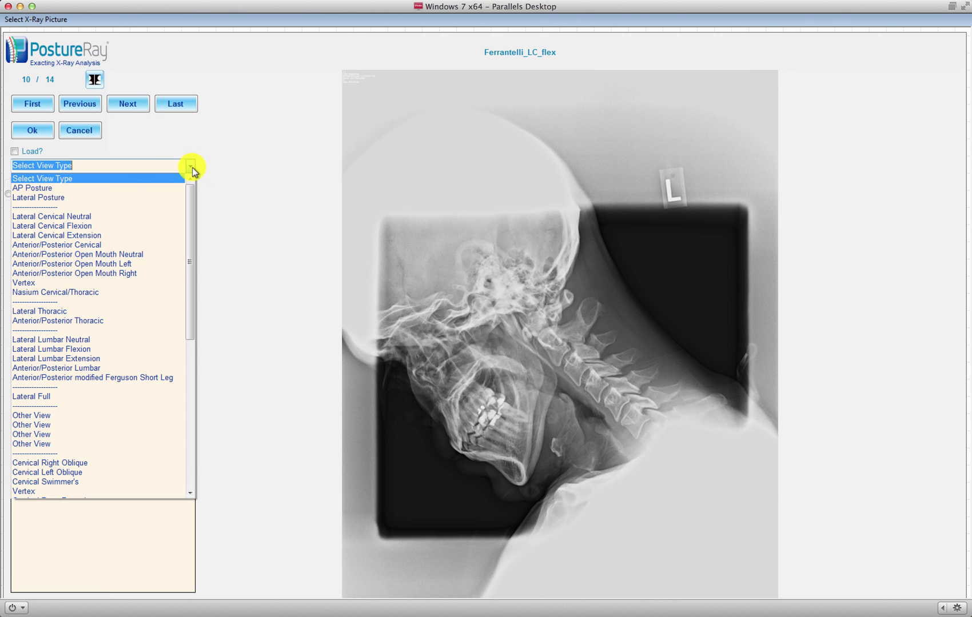
pyautogui.click(92, 226)
pyautogui.click(29, 152)
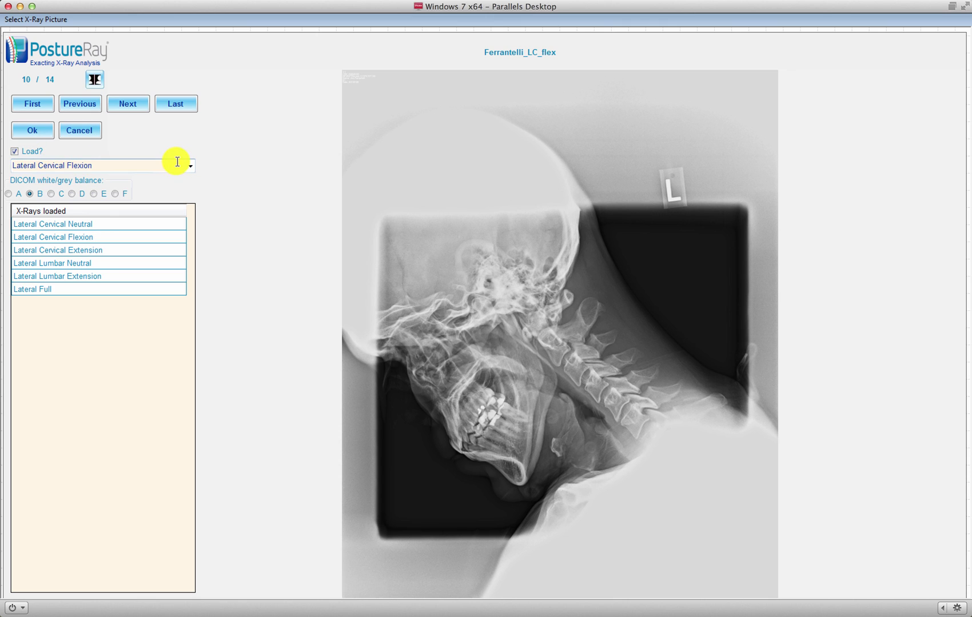
pyautogui.click(20, 129)
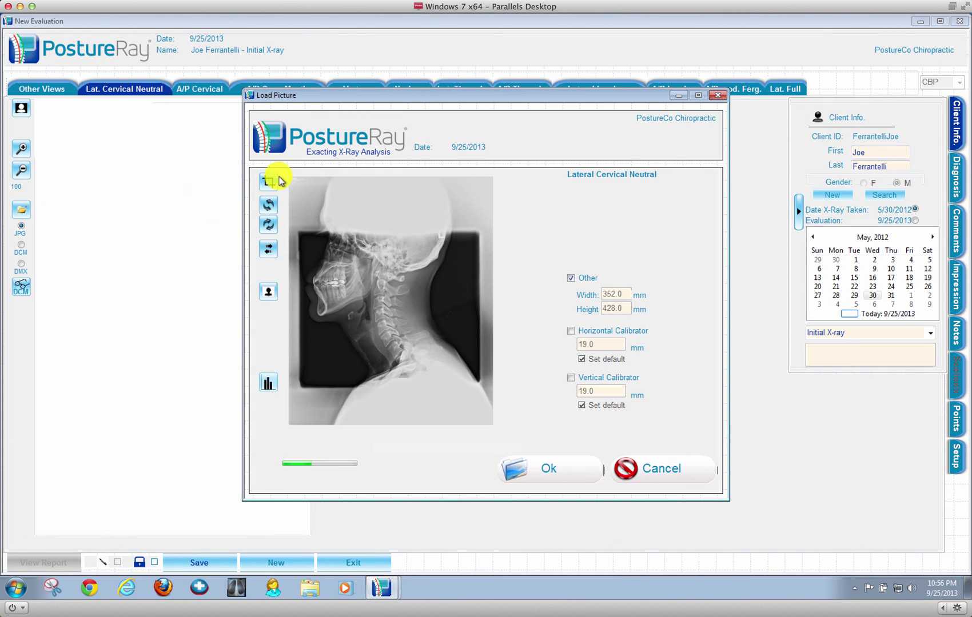
# Step: Crop the Lateral Cervical Neutral X-ray to the neck region and load it
pyautogui.click(268, 182)
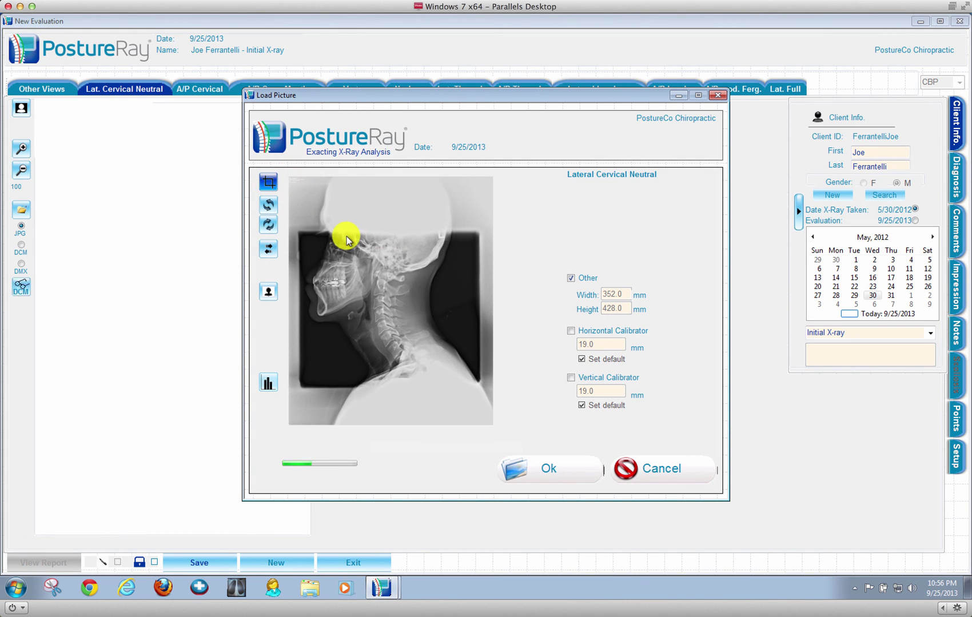
pyautogui.moveTo(349, 234); pyautogui.dragTo(437, 378)
pyautogui.click(455, 320)
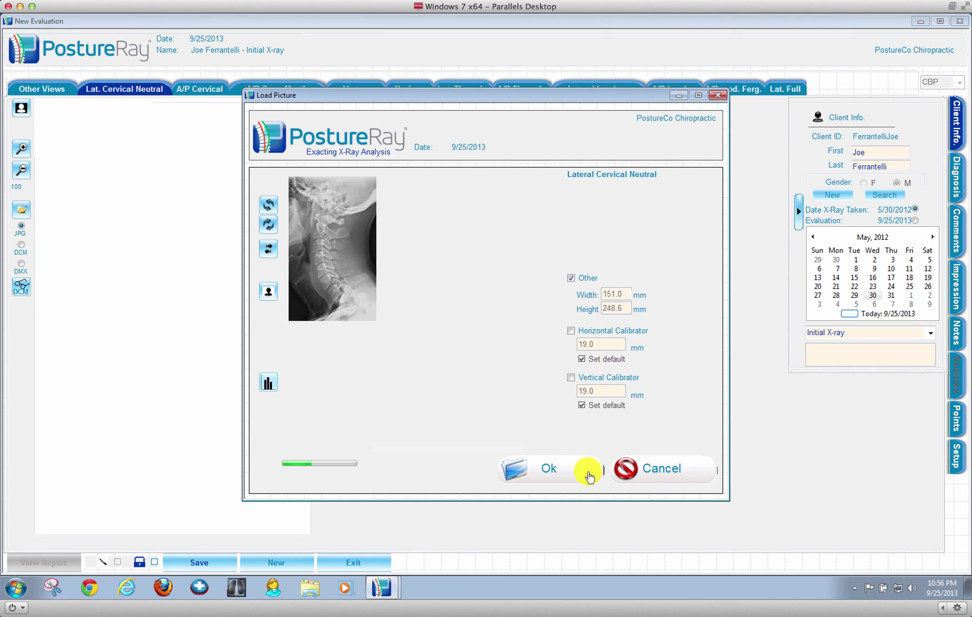
pyautogui.click(556, 470)
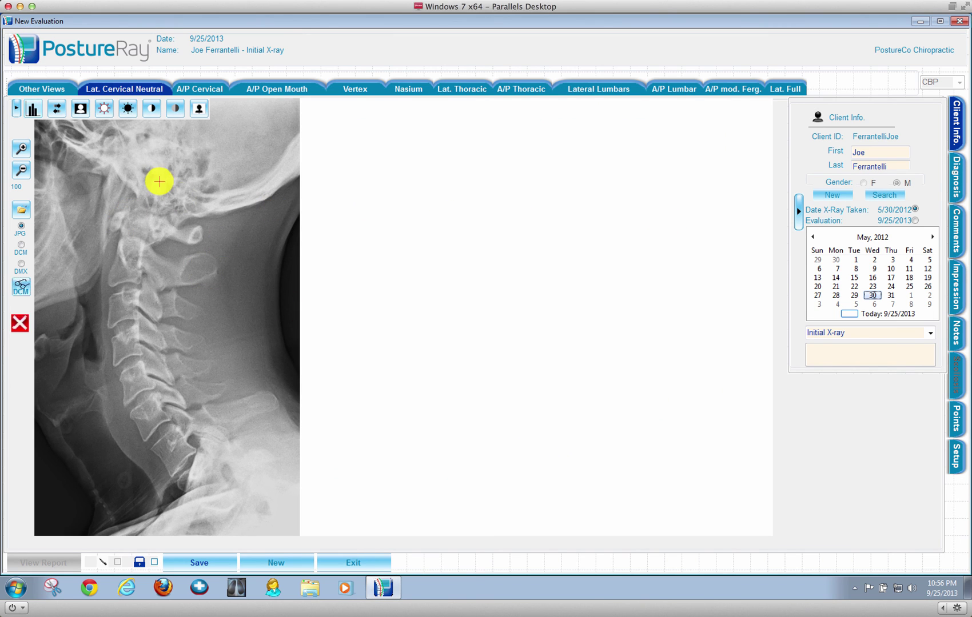
# Step: Zoom the cervical X-ray in to 400 and back out to 100
pyautogui.click(22, 150)
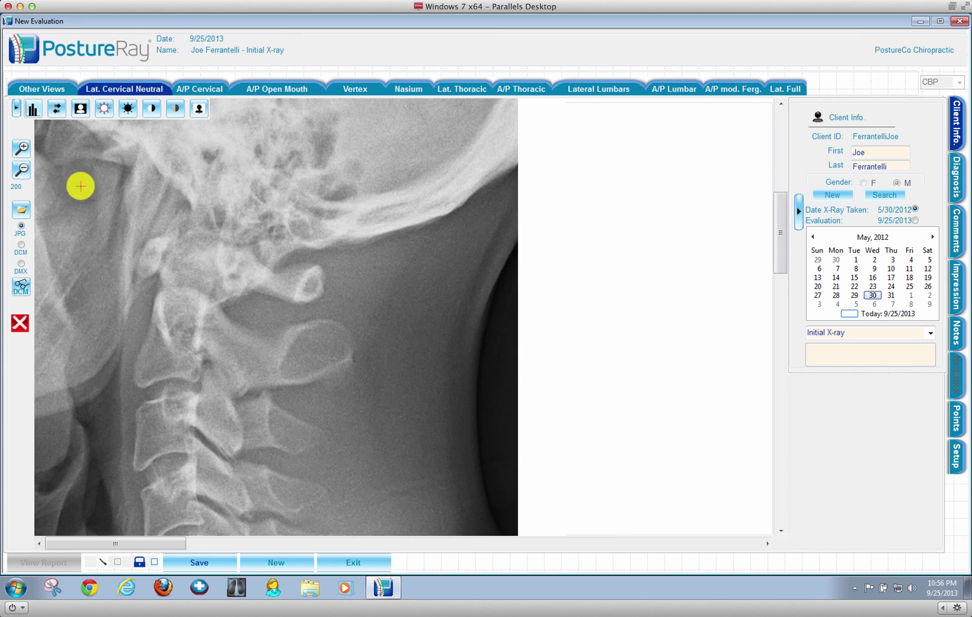
pyautogui.scroll(1, 102, 256)
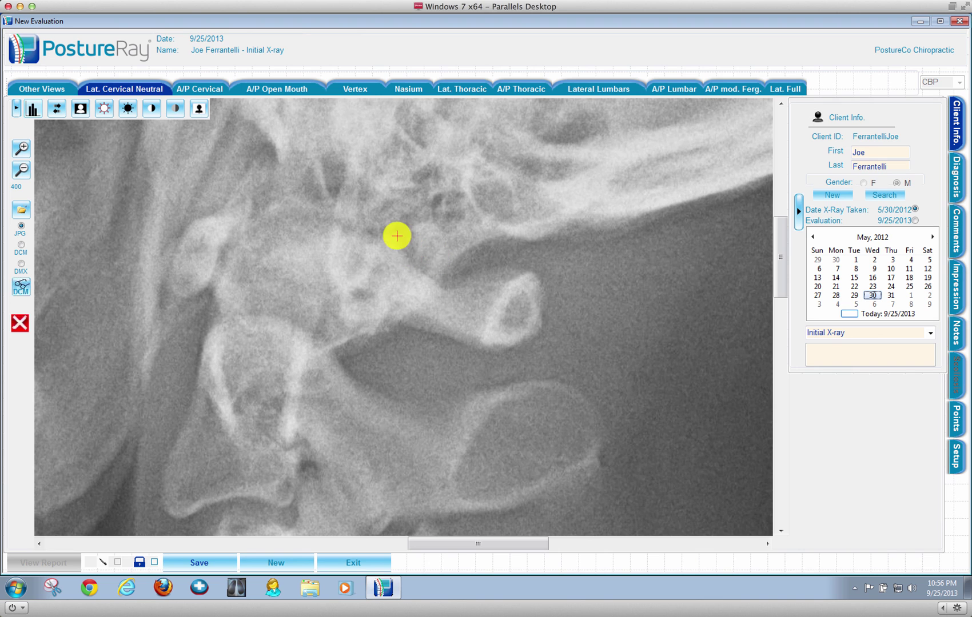
pyautogui.click(22, 169)
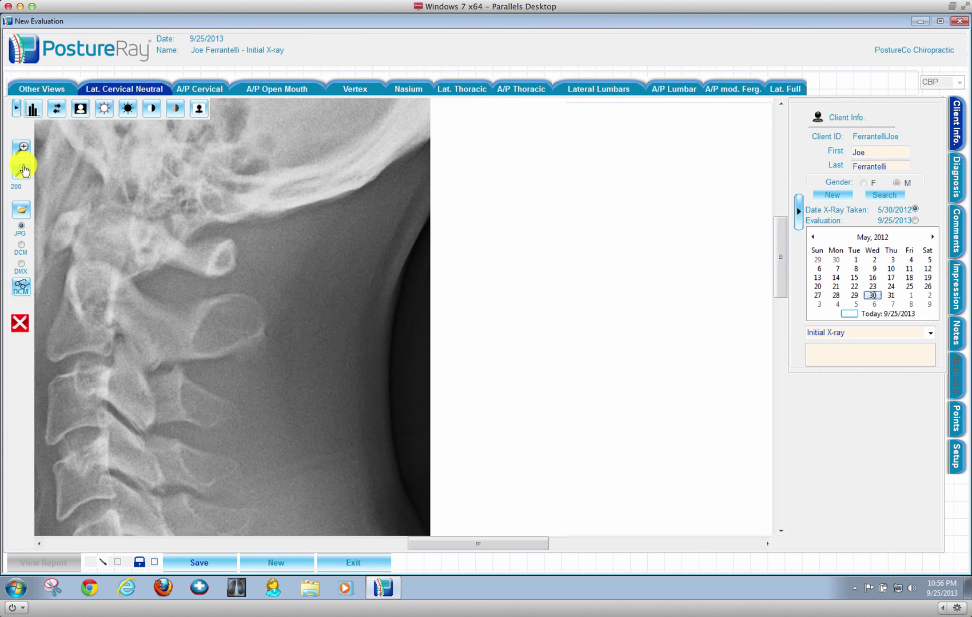
pyautogui.click(21, 169)
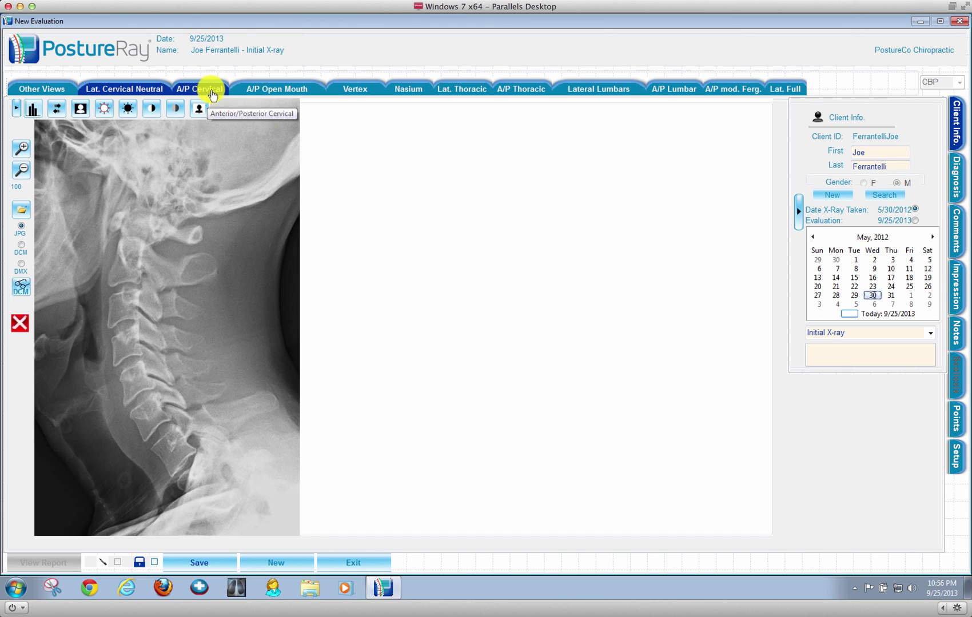
# Step: Crop the Lateral Cervical Flexion X-ray and load it into its view
pyautogui.click(135, 113)
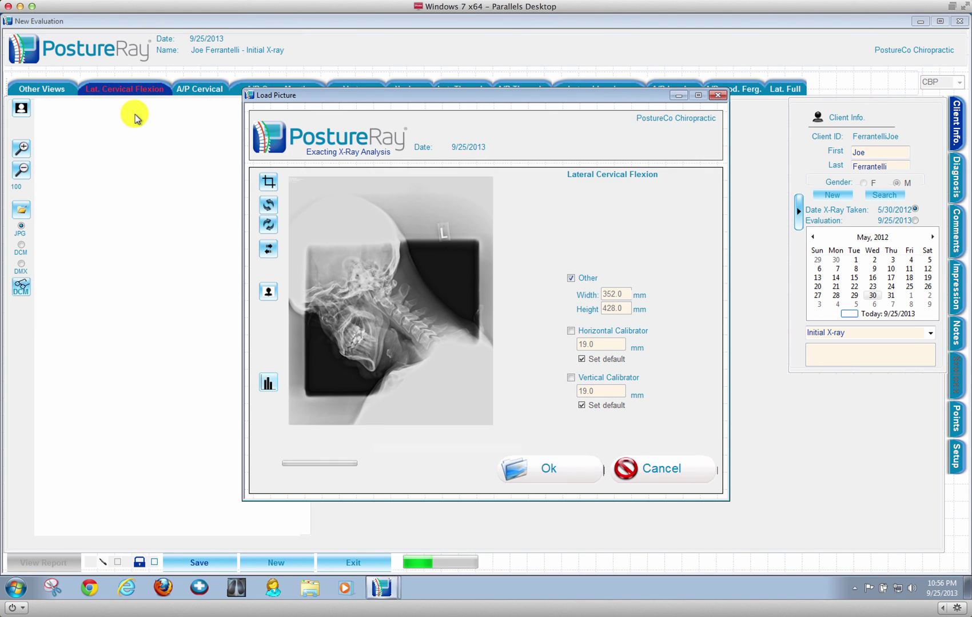
pyautogui.click(269, 182)
pyautogui.moveTo(336, 255); pyautogui.dragTo(456, 374)
pyautogui.click(448, 322)
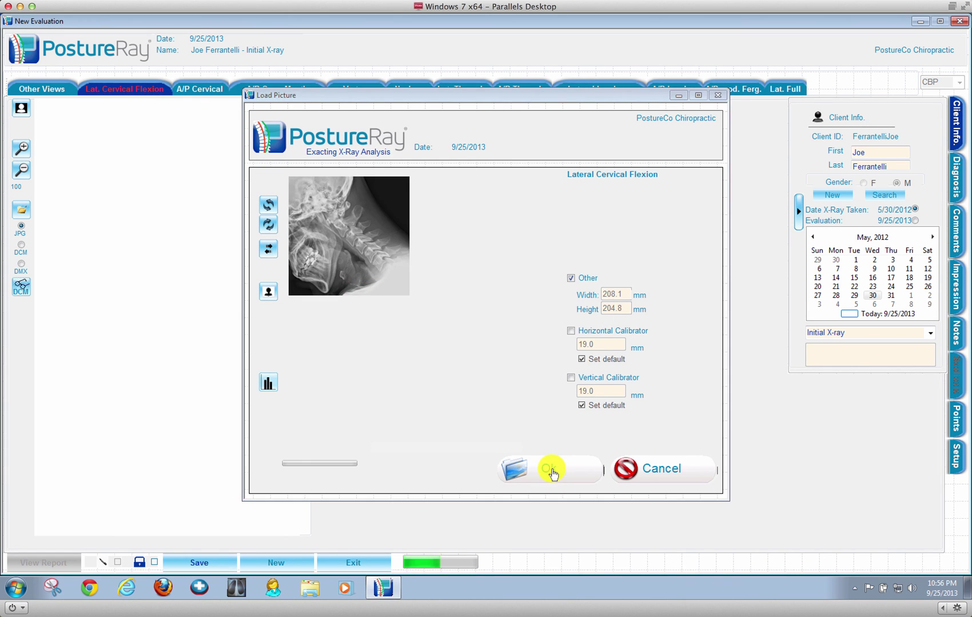
pyautogui.click(550, 470)
# Step: Crop the Lateral Cervical Extension X-ray and load it into its view
pyautogui.click(130, 89)
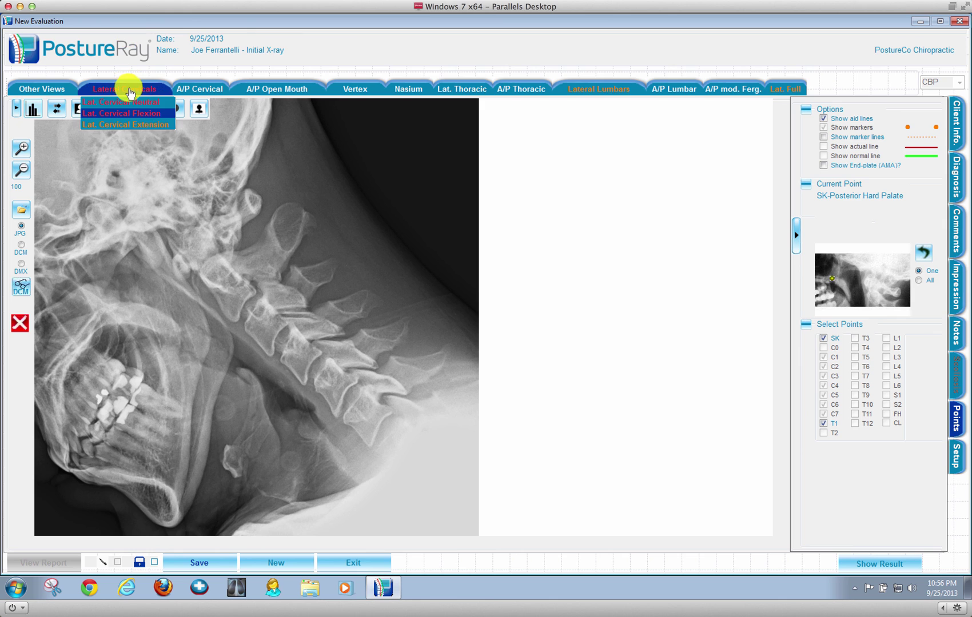
pyautogui.click(131, 125)
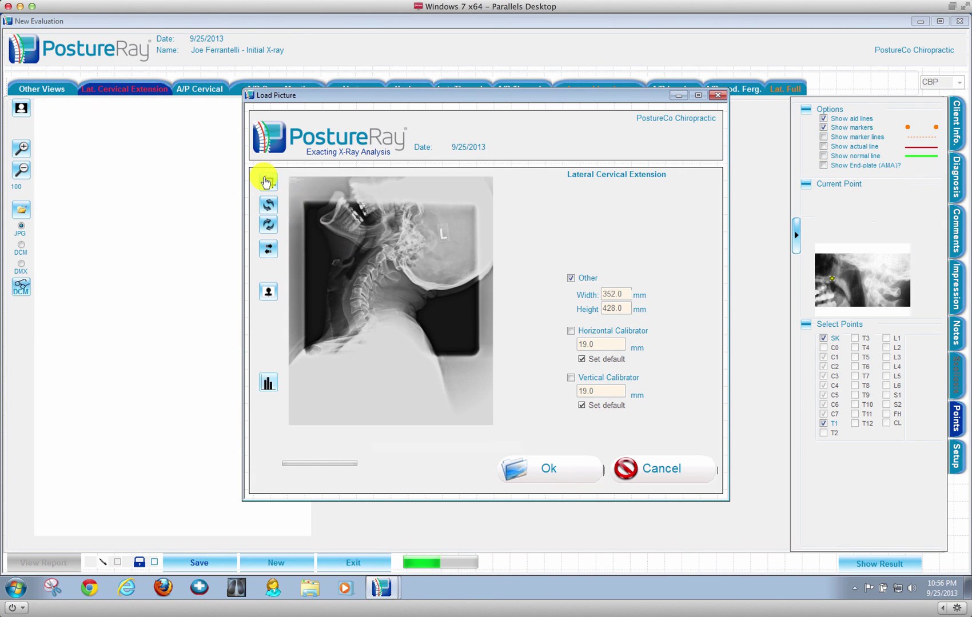
pyautogui.click(264, 181)
pyautogui.moveTo(325, 264); pyautogui.dragTo(449, 351)
pyautogui.click(454, 321)
pyautogui.click(547, 463)
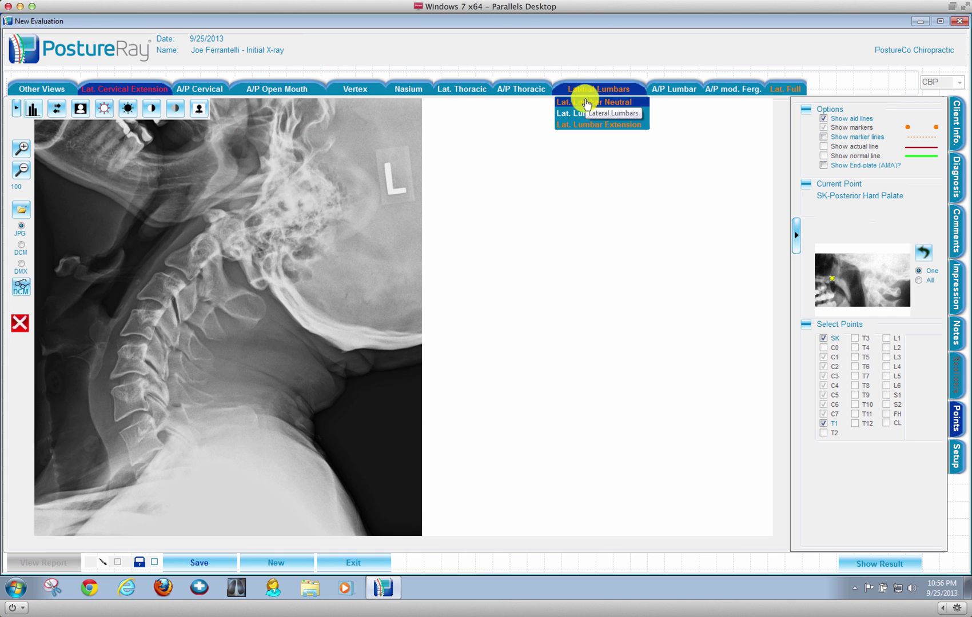
# Step: Flip the Lateral Lumbar Neutral X-ray horizontally, crop it, and load it
pyautogui.click(586, 102)
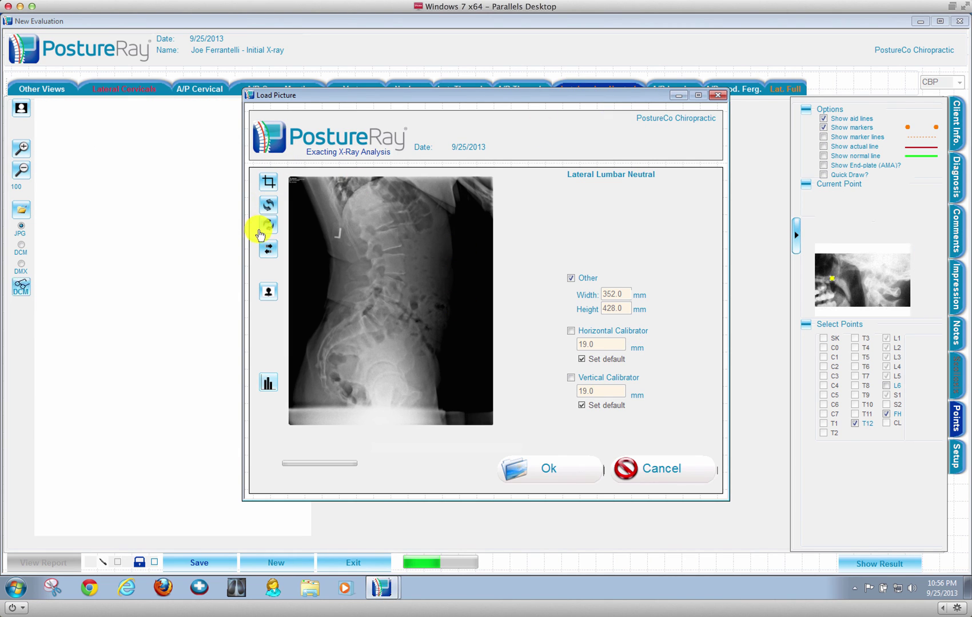
pyautogui.click(268, 249)
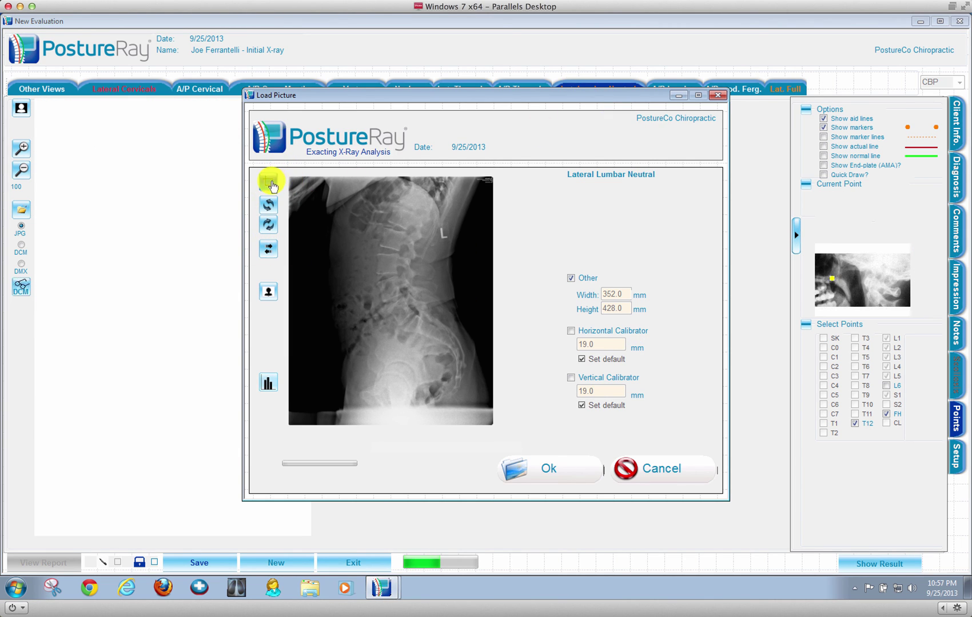
pyautogui.click(269, 183)
pyautogui.moveTo(346, 181); pyautogui.dragTo(485, 406)
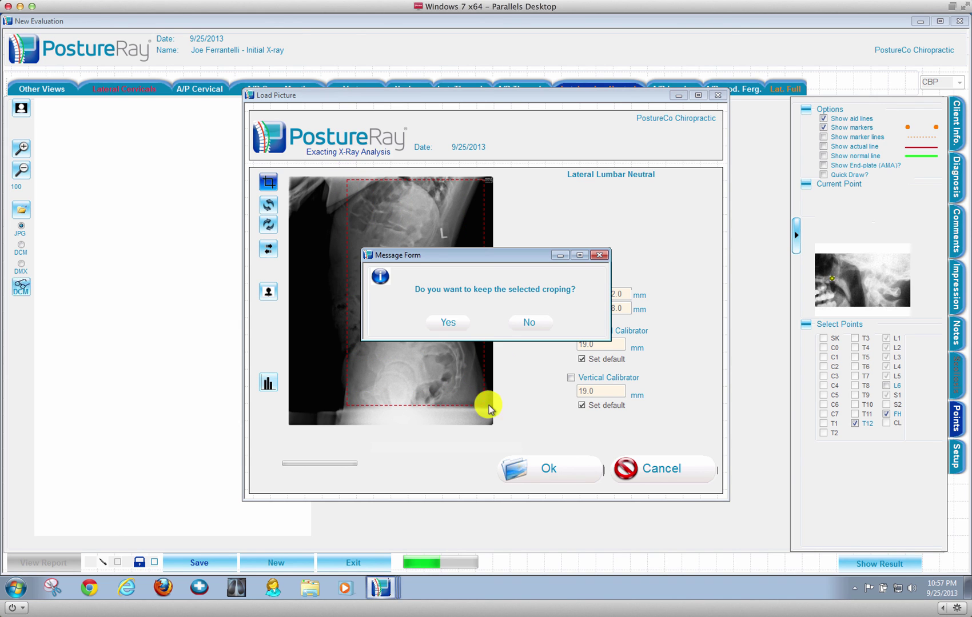
pyautogui.click(460, 321)
pyautogui.click(547, 473)
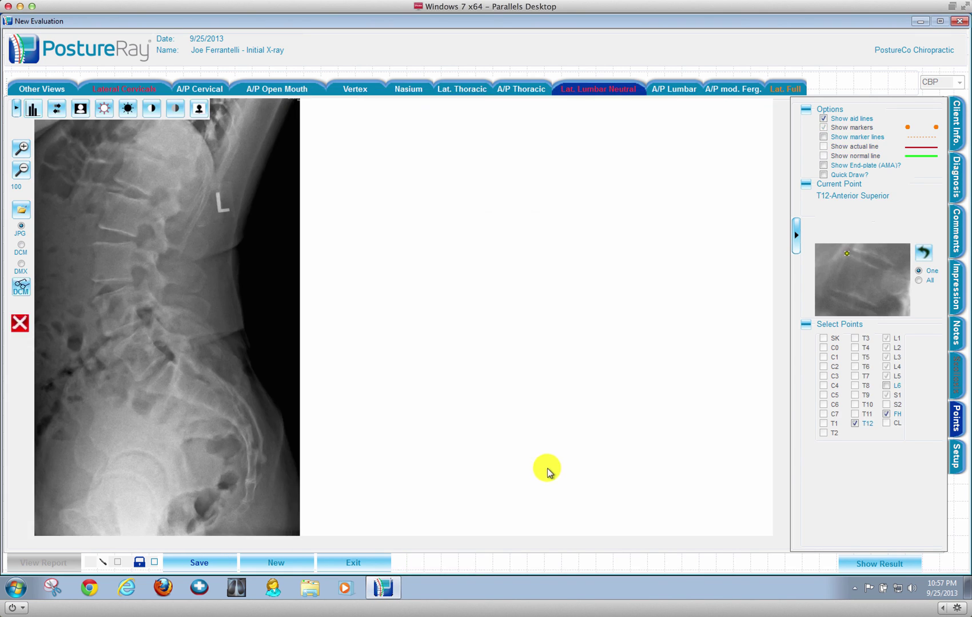
# Step: Flip the Lateral Lumbar Extension X-ray horizontally and load it
pyautogui.click(609, 89)
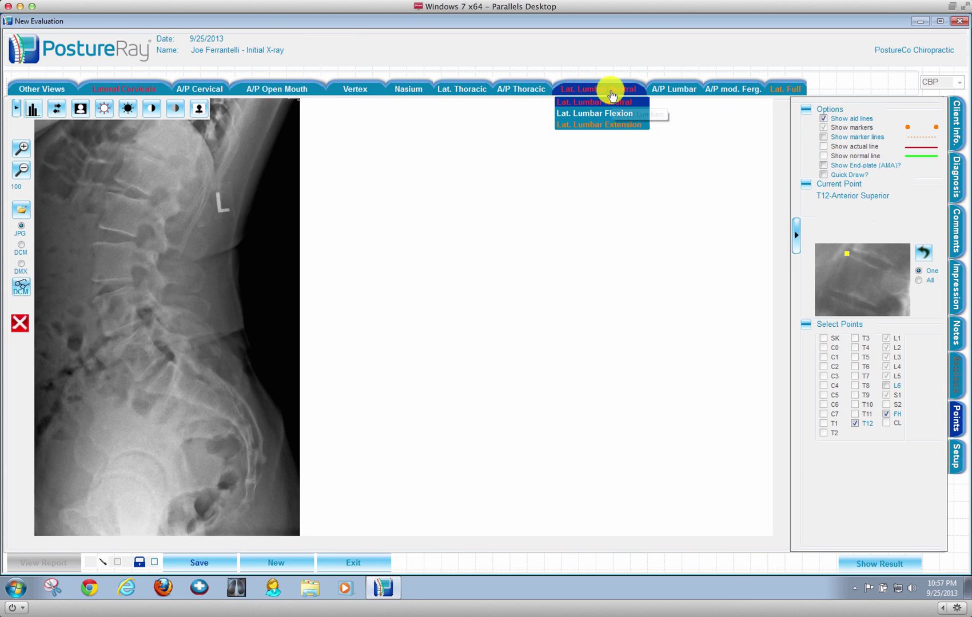
pyautogui.click(609, 124)
pyautogui.click(271, 250)
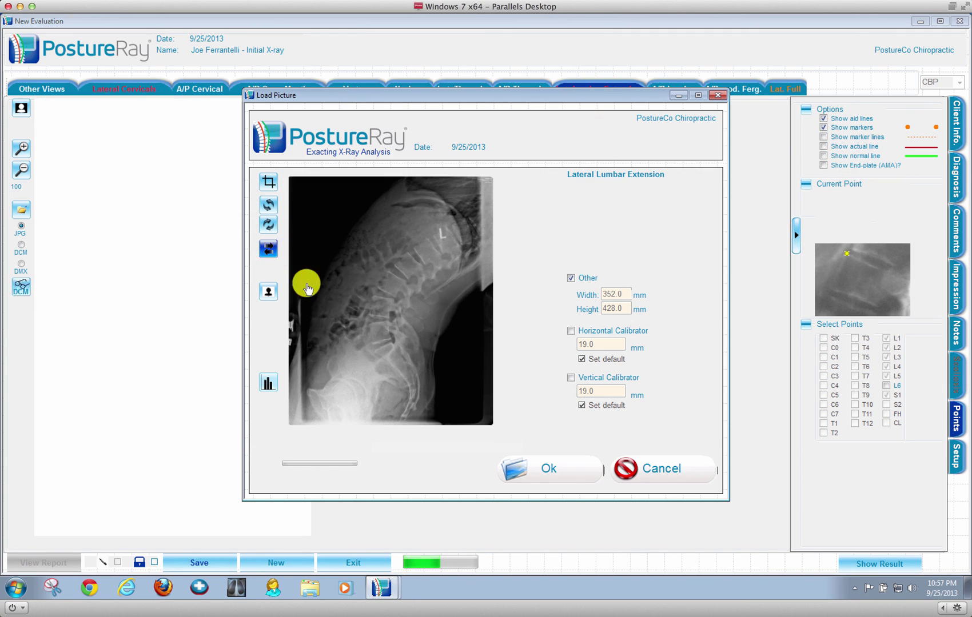
pyautogui.click(560, 470)
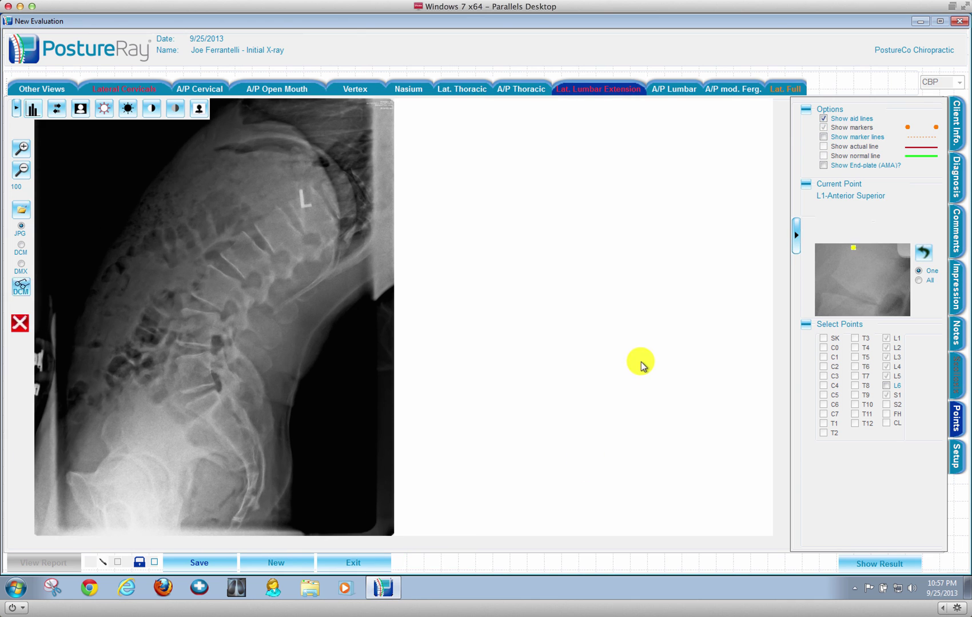
# Step: Crop the Lateral Full X-ray to the spine strip and load it
pyautogui.click(787, 89)
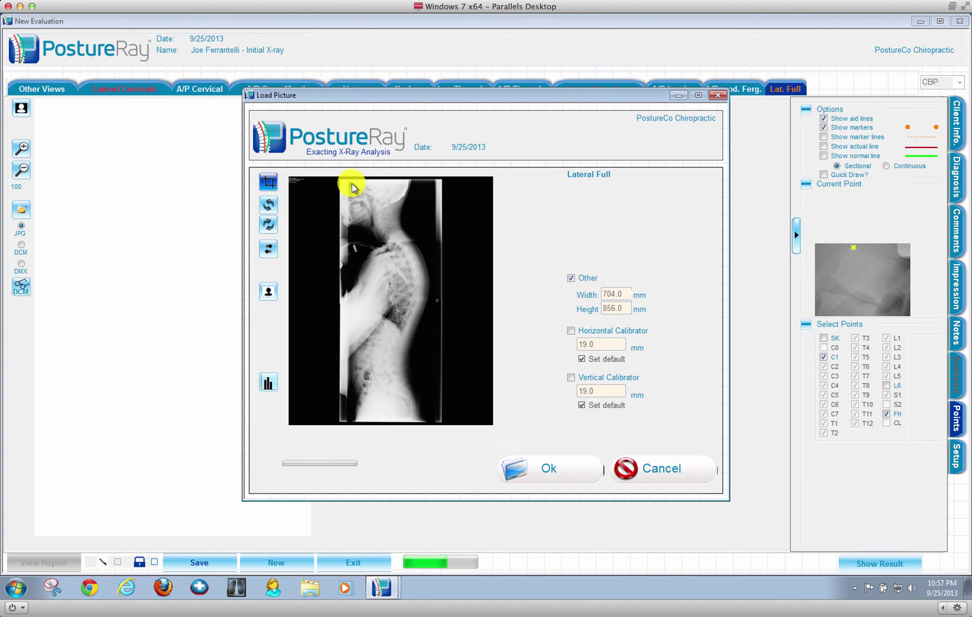
pyautogui.moveTo(351, 183); pyautogui.dragTo(435, 417)
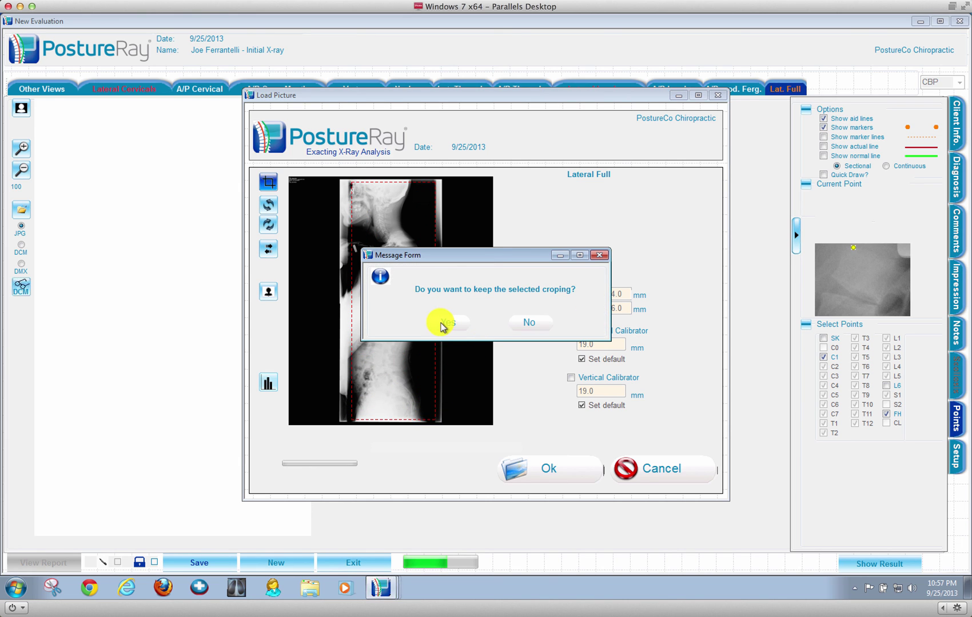
pyautogui.click(441, 322)
pyautogui.click(557, 467)
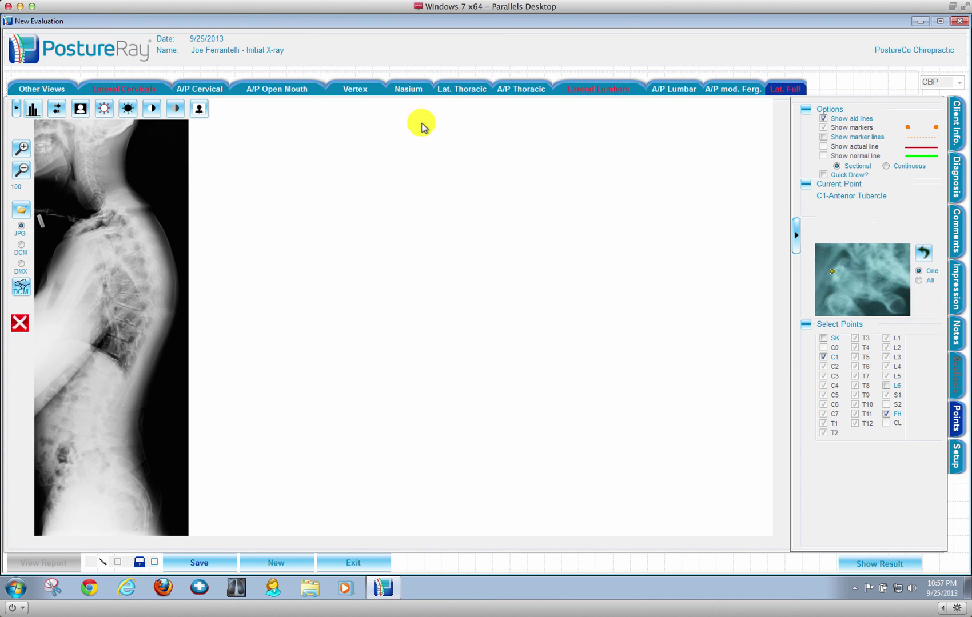
# Step: Show the Lateral Lumbar Neutral X-ray at 400% and pan across the vertebrae
pyautogui.click(590, 87)
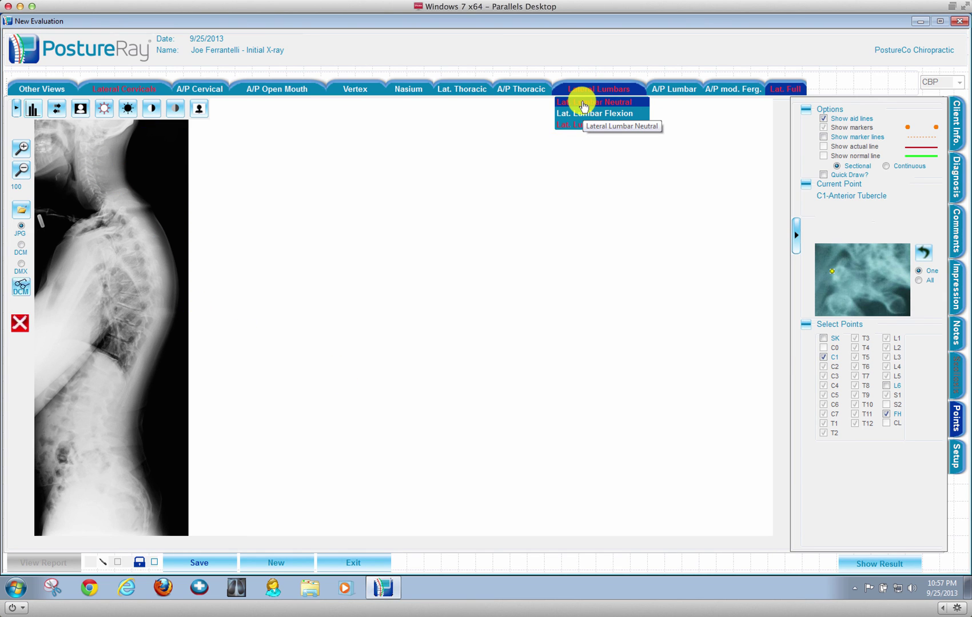
pyautogui.click(583, 103)
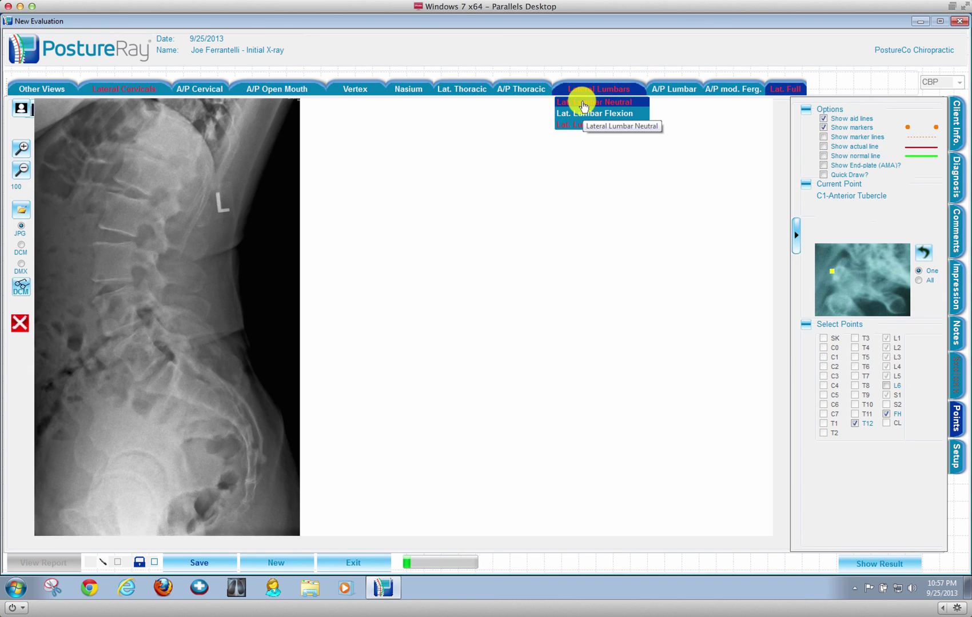
pyautogui.click(22, 150)
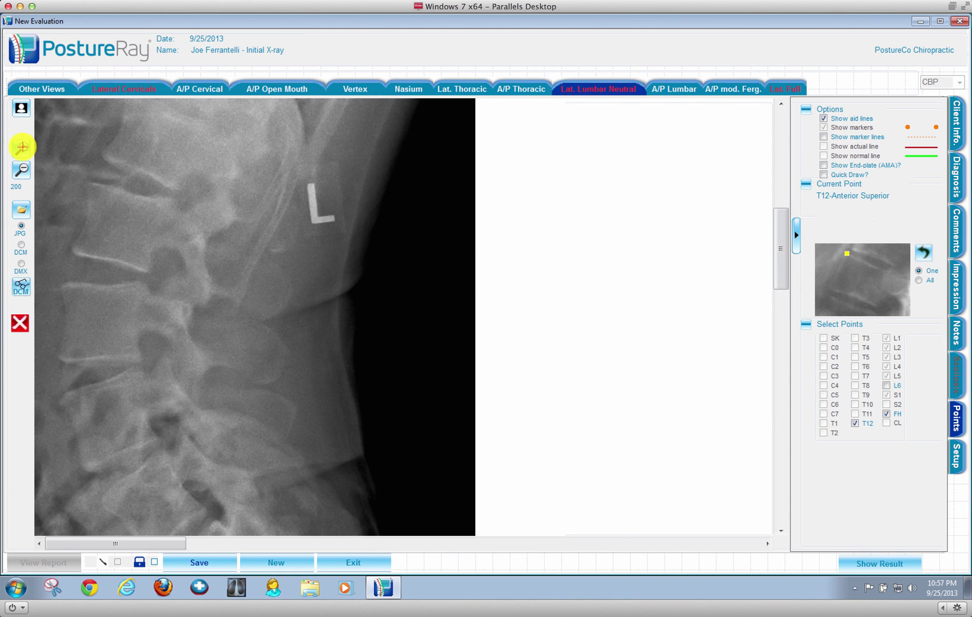
pyautogui.click(93, 193)
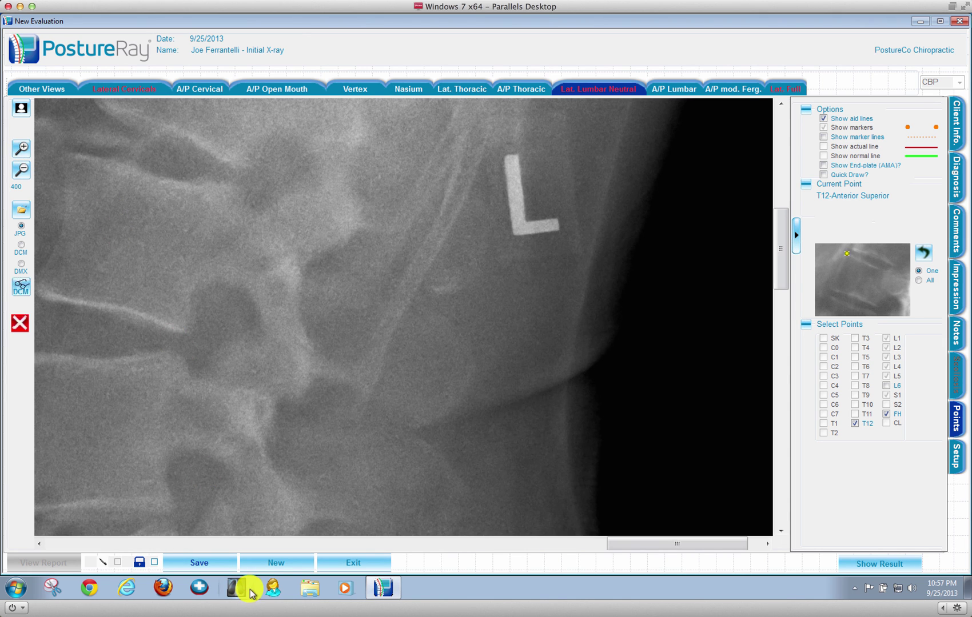
pyautogui.click(170, 538)
pyautogui.click(171, 541)
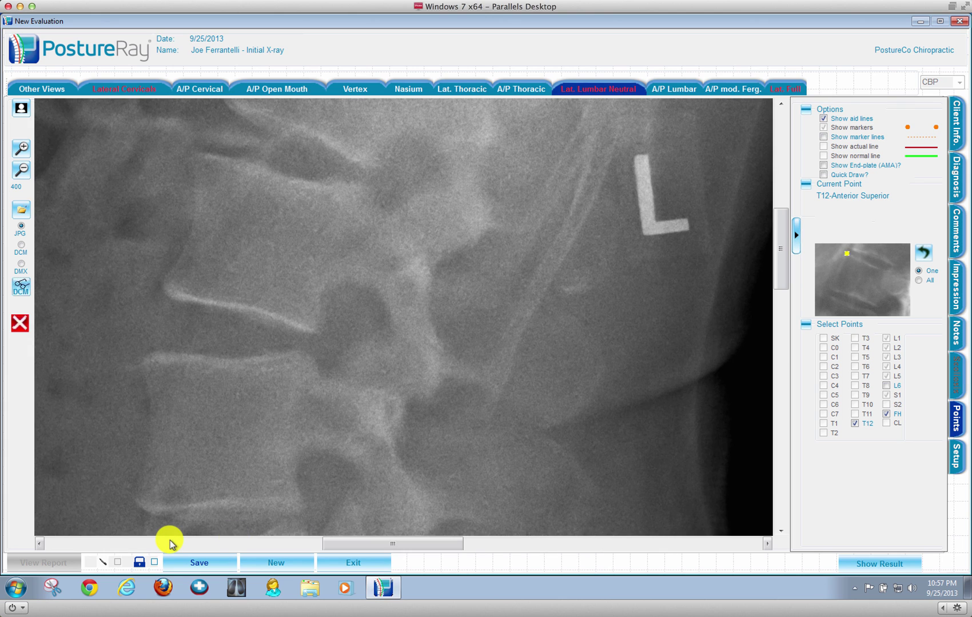
pyautogui.click(170, 541)
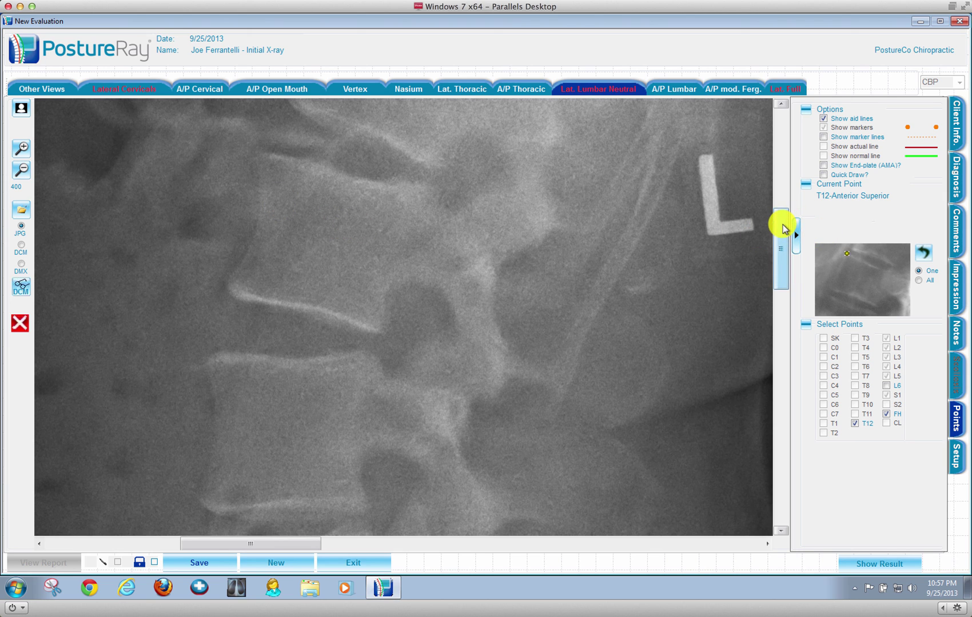
pyautogui.moveTo(784, 238)
pyautogui.mouseDown()
pyautogui.moveTo(793, 133)
pyautogui.moveTo(802, 319)
pyautogui.moveTo(793, 120)
pyautogui.mouseUp()
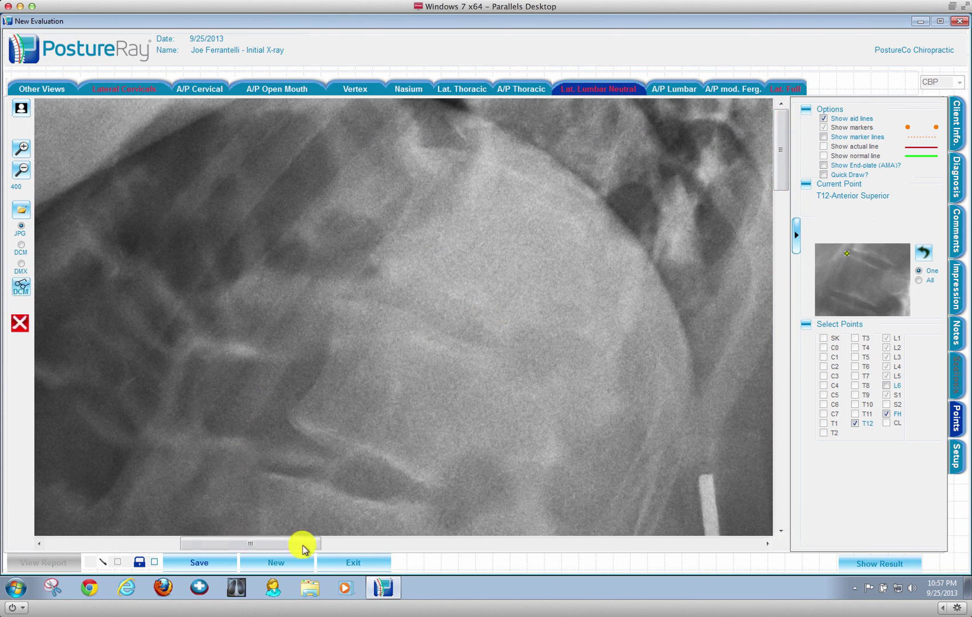
# Step: Save the Lateral Lumbar Neutral X-ray image without analysis
pyautogui.click(203, 563)
pyautogui.click(196, 562)
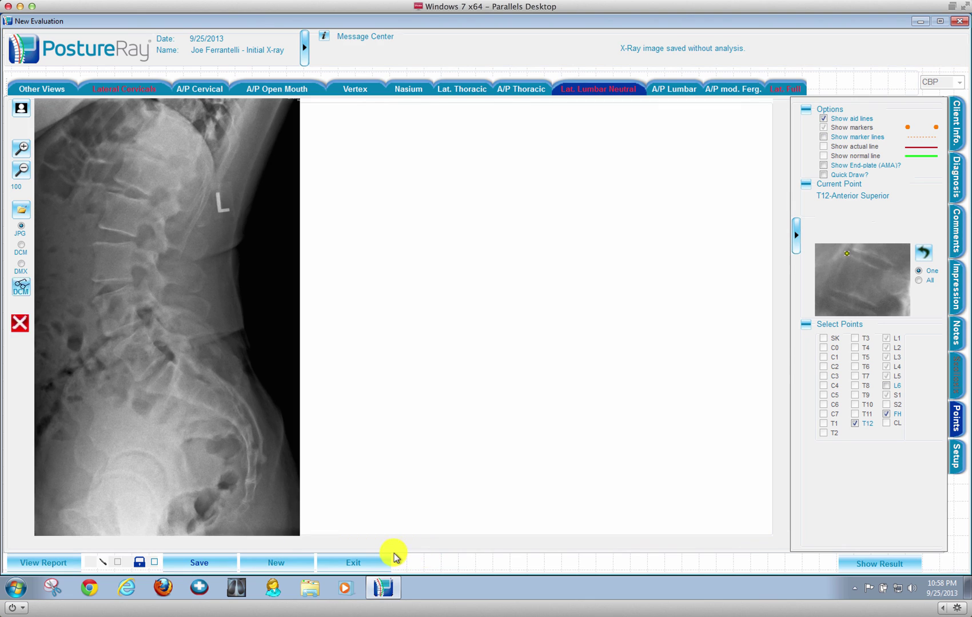